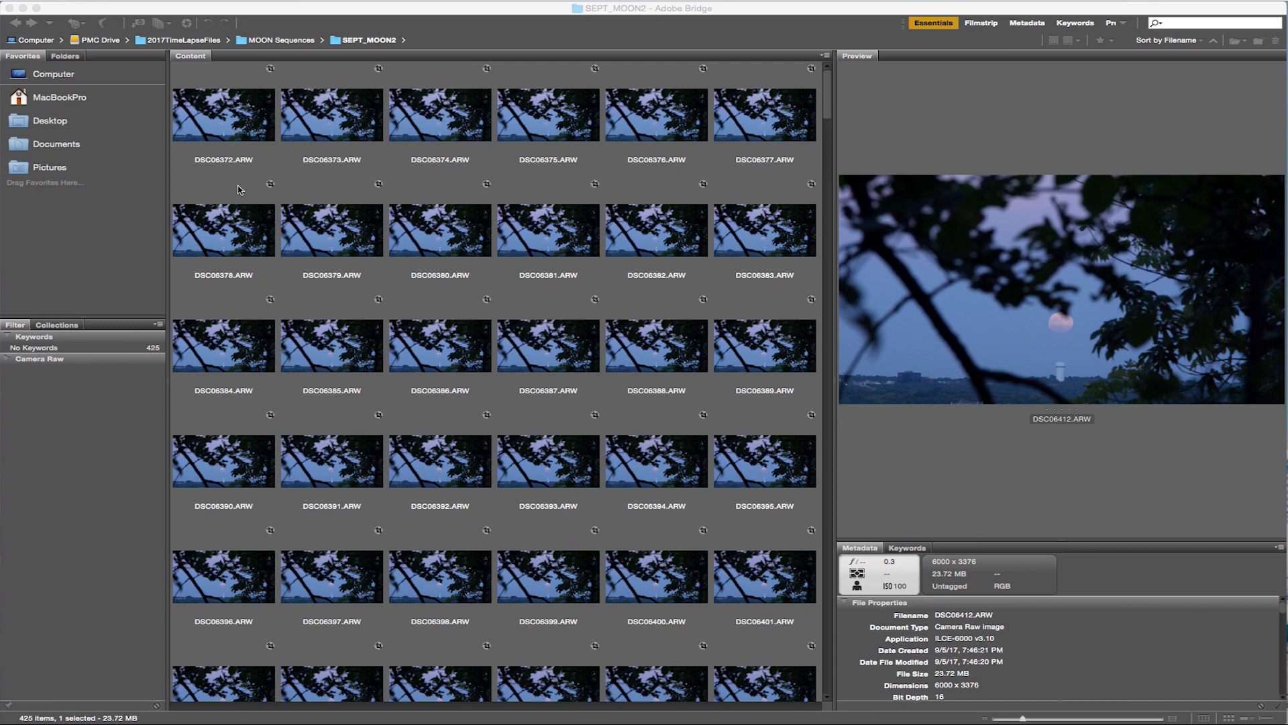
Select all the raw images in the SEPT_MOON2 folder and open them in Camera Raw.
click(225, 130)
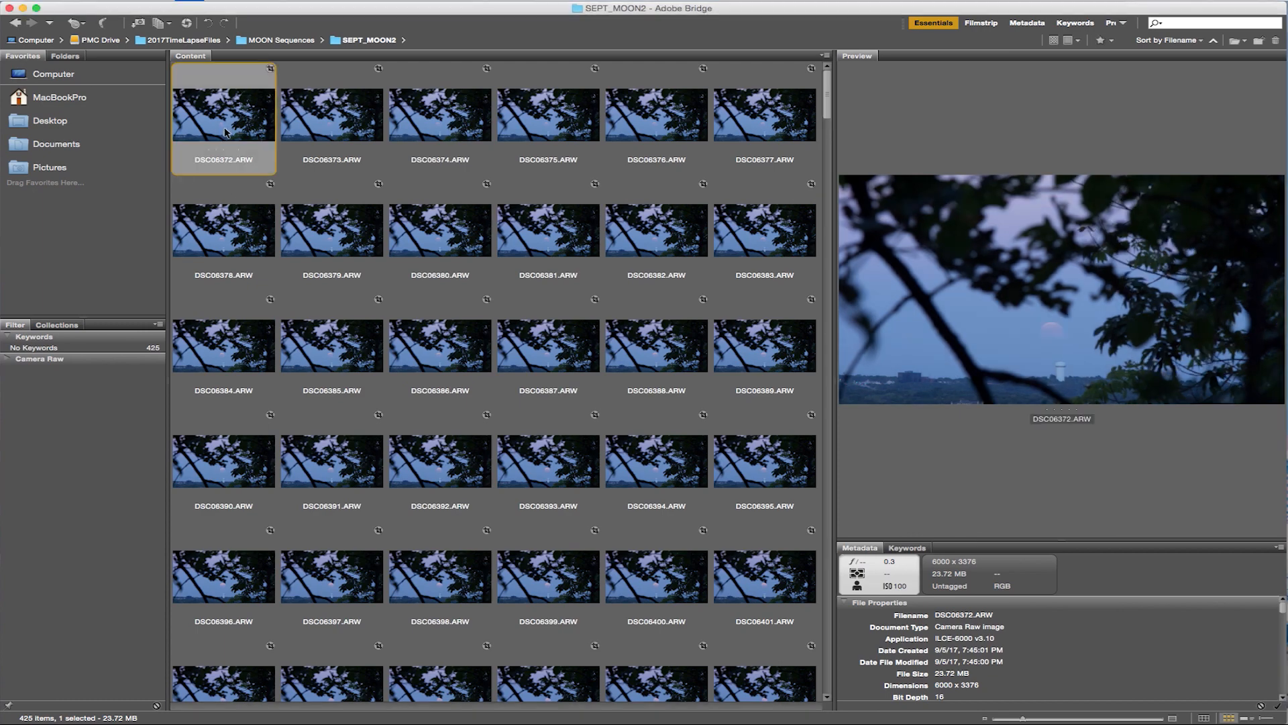
key(super+a)
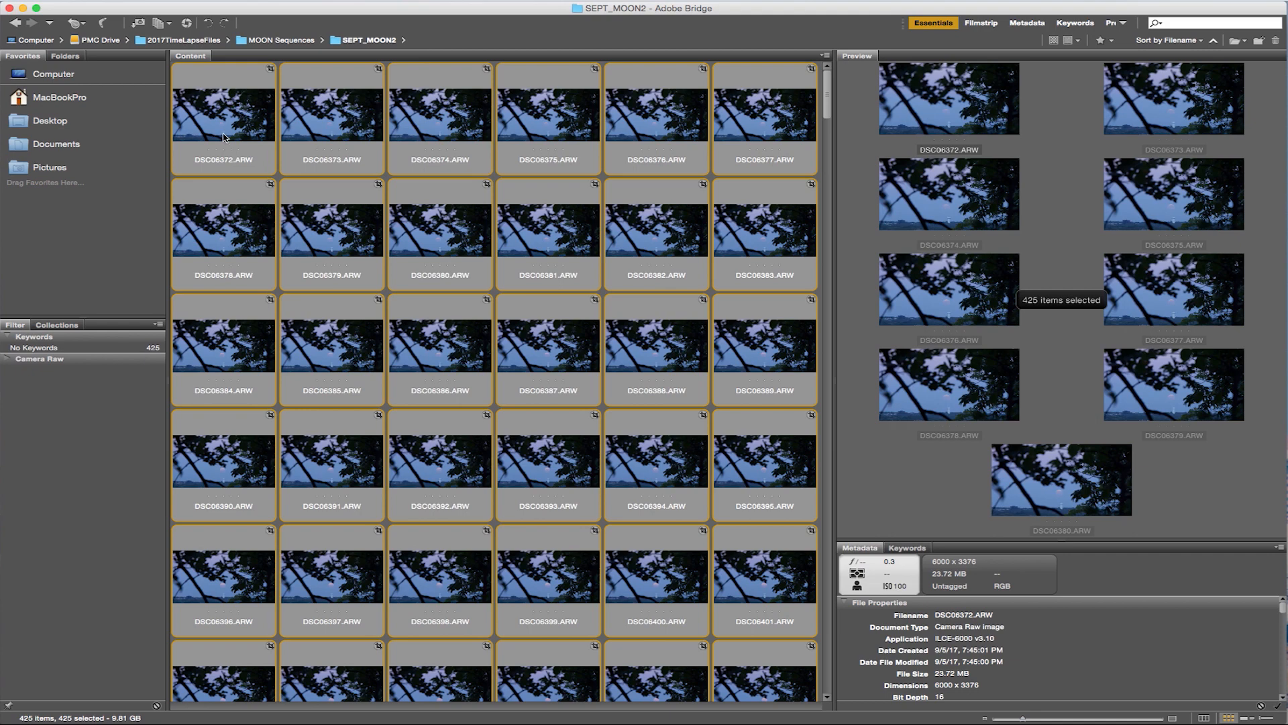
double_click(226, 138)
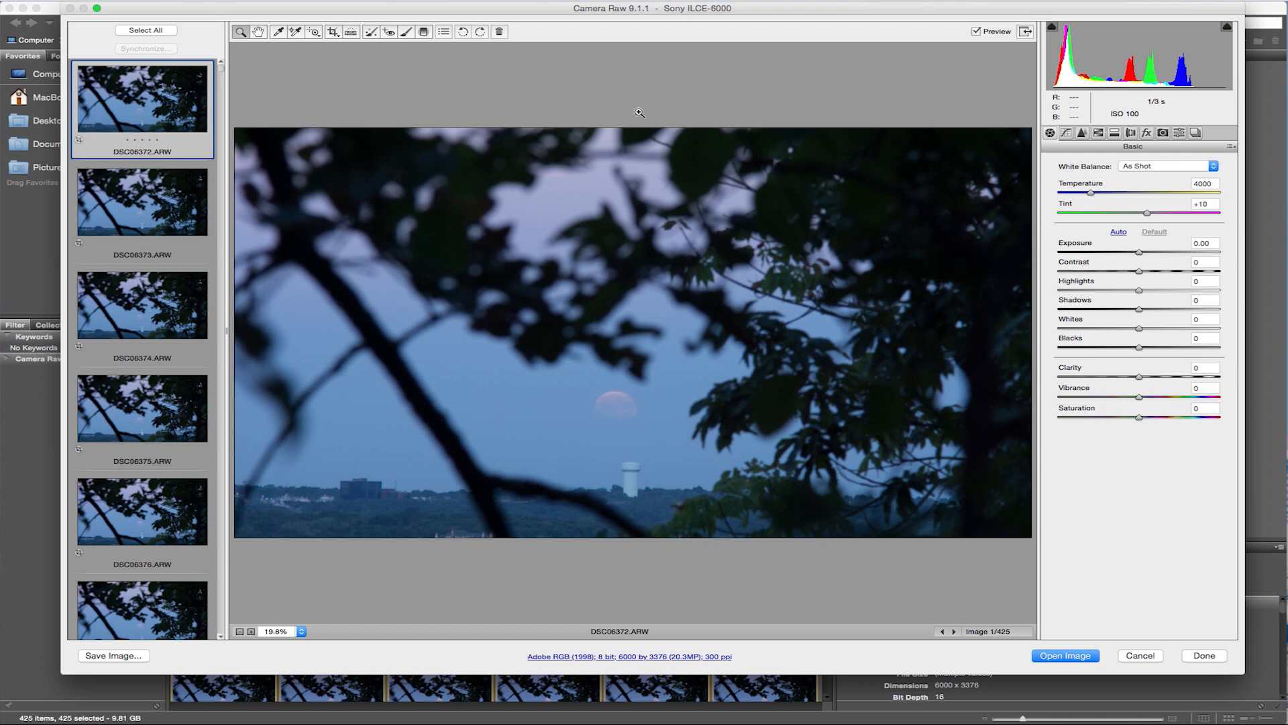
Go to the last image, DSC06796.ARW, and raise its exposure to +2.15.
drag(221, 73, 207, 630)
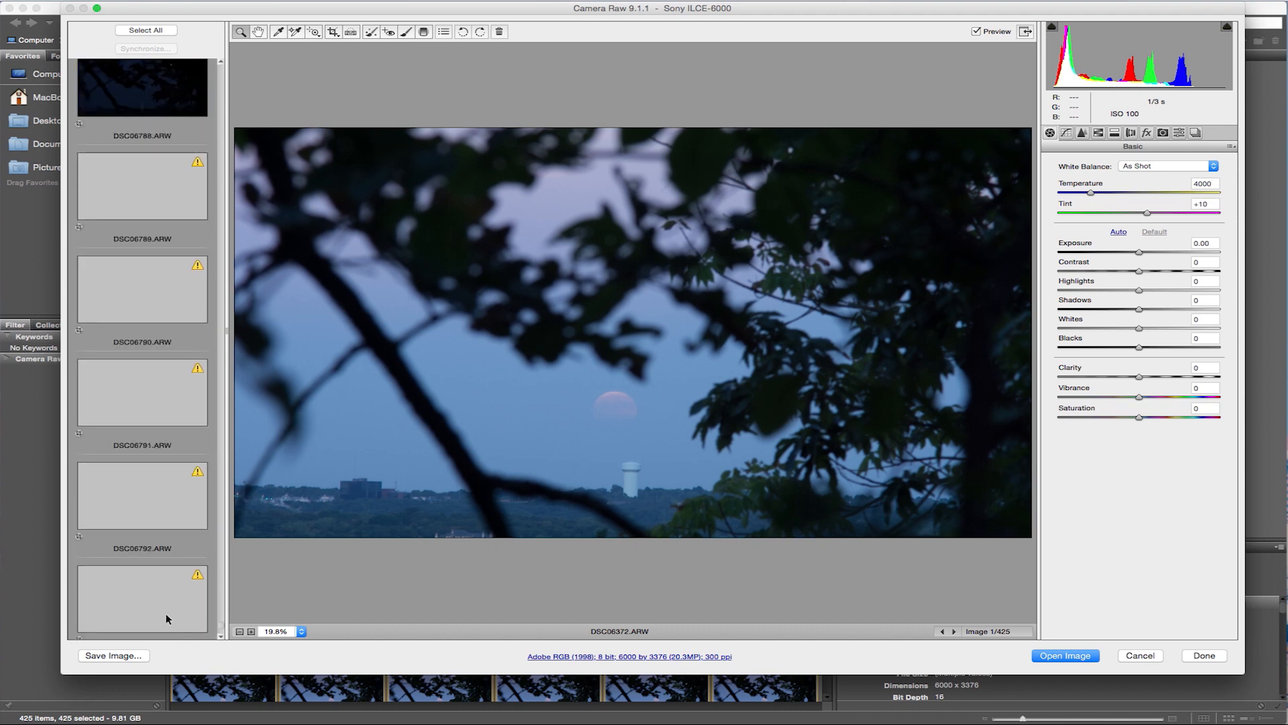
scroll(168, 591, down, 3)
click(164, 589)
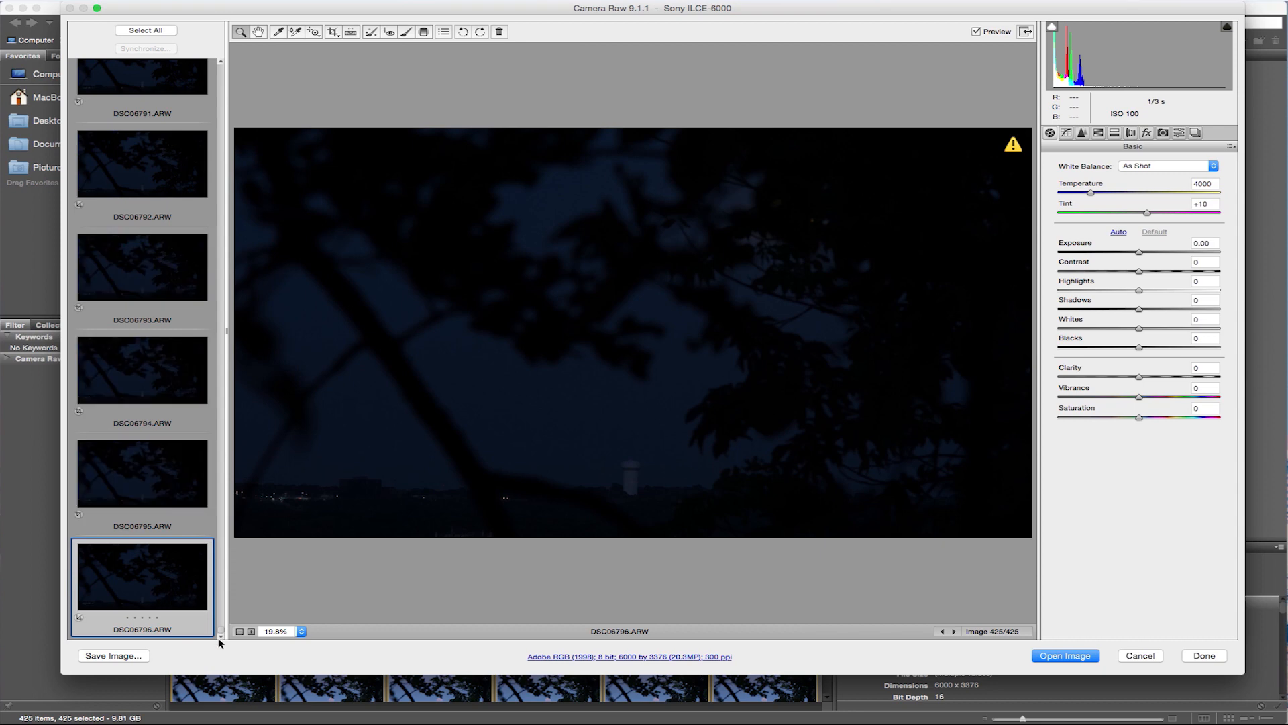
drag(1158, 254, 1174, 260)
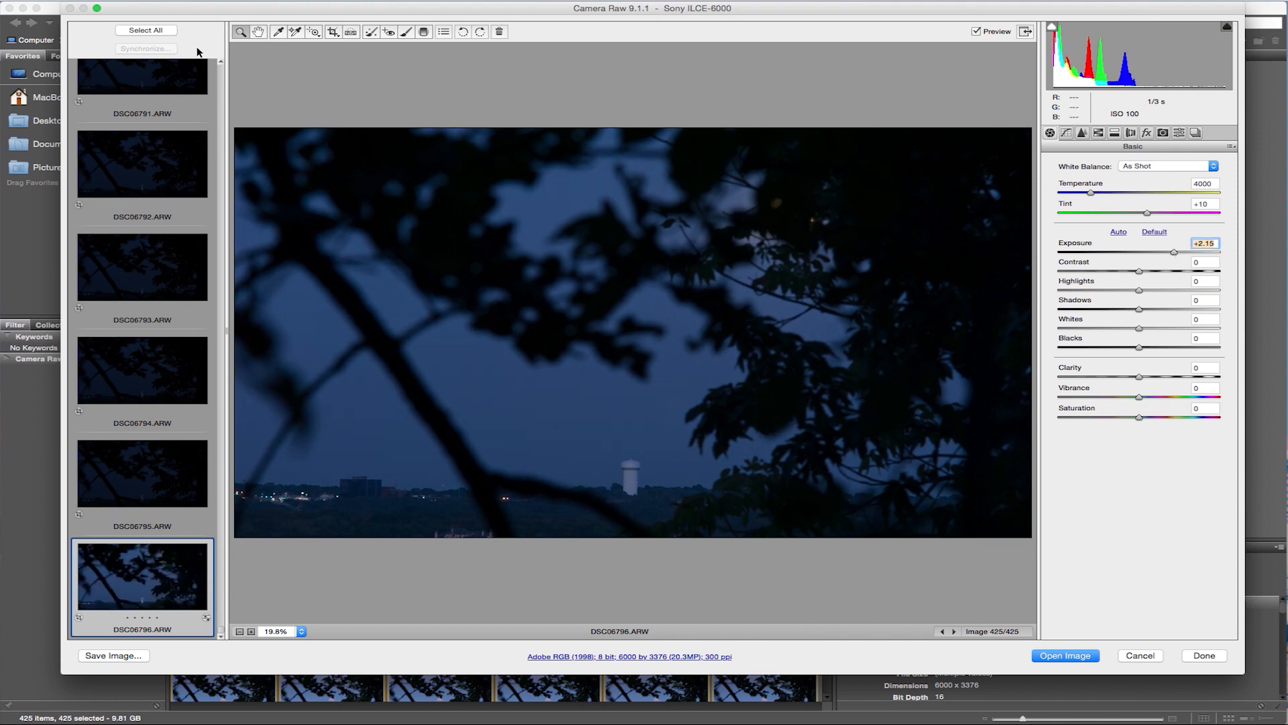
Synchronize the last image's settings to all images, and check the effect on the first frame, DSC06372.ARW.
click(146, 30)
click(145, 48)
click(665, 193)
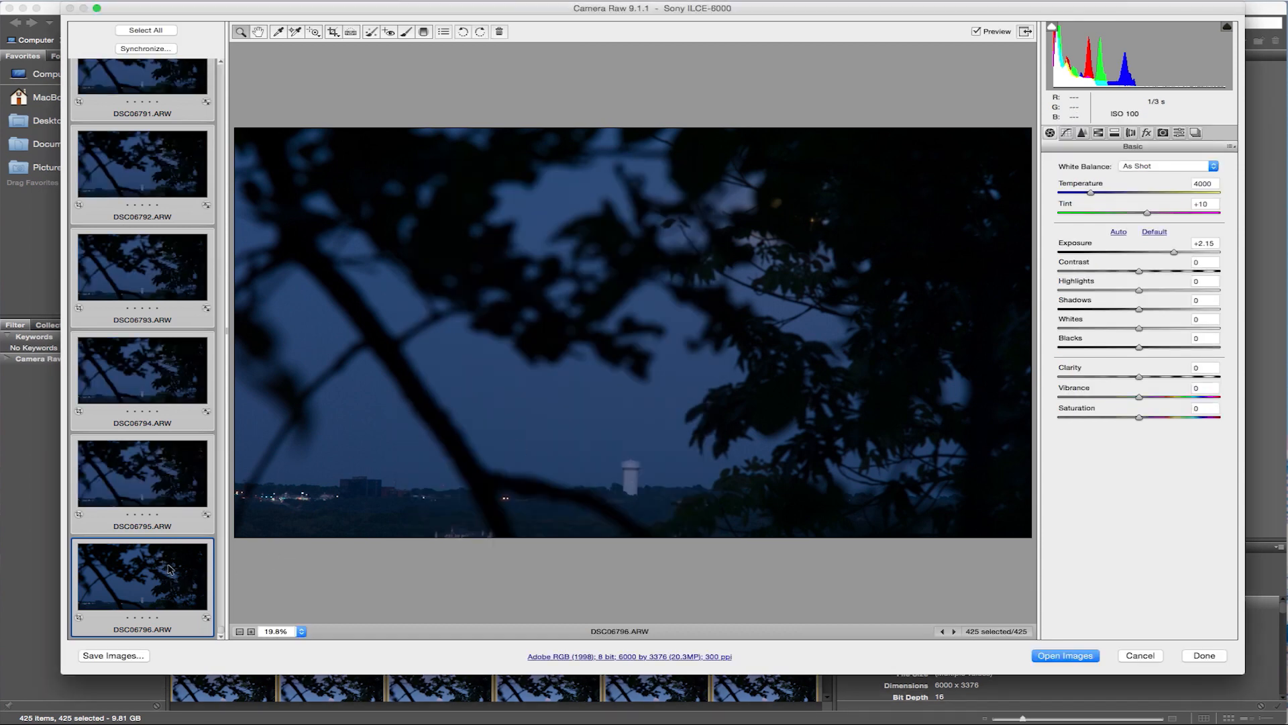
drag(222, 631, 223, 64)
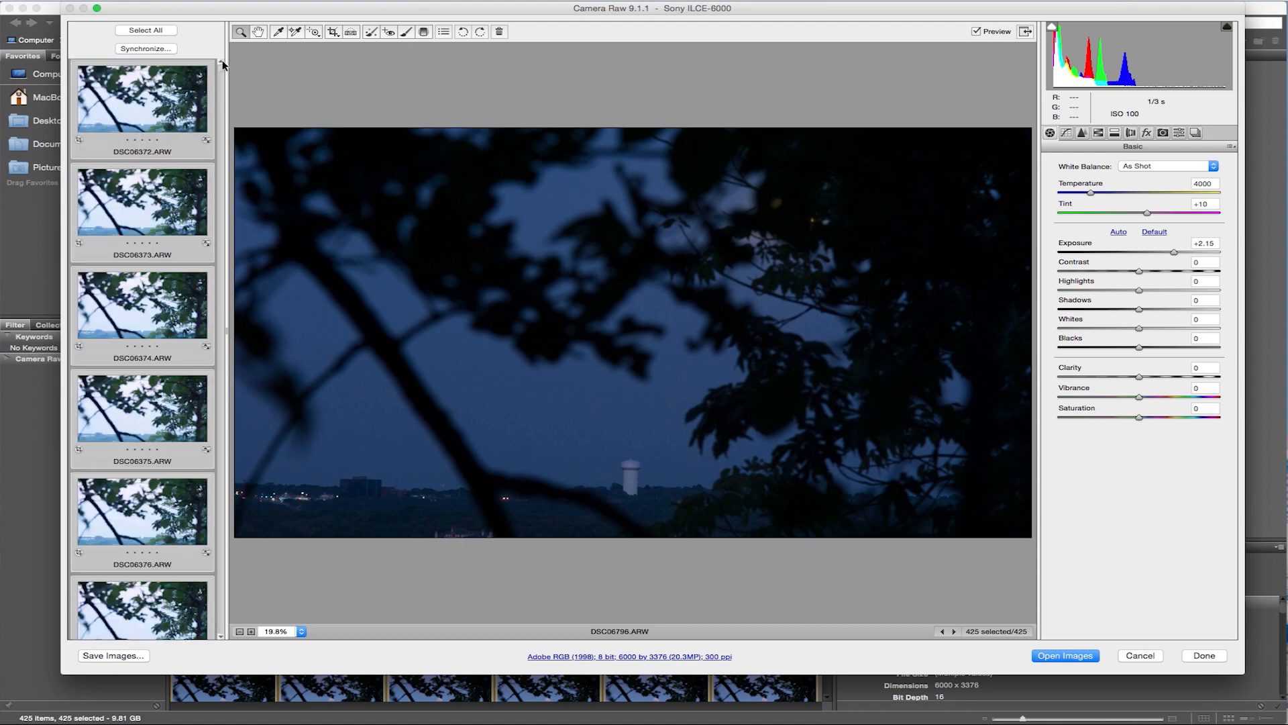
click(150, 106)
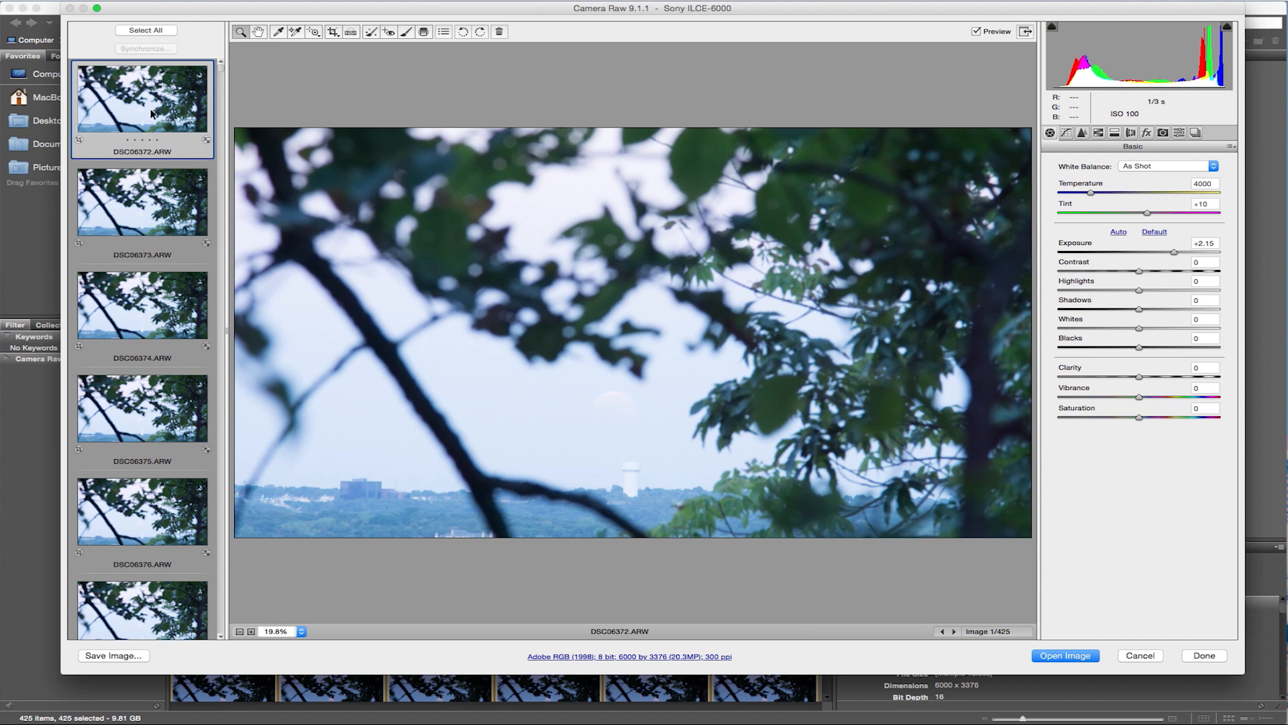
On the mid-sequence frame DSC06540.ARW, set exposure to +0.90 and highlights to -48.
drag(221, 71, 215, 293)
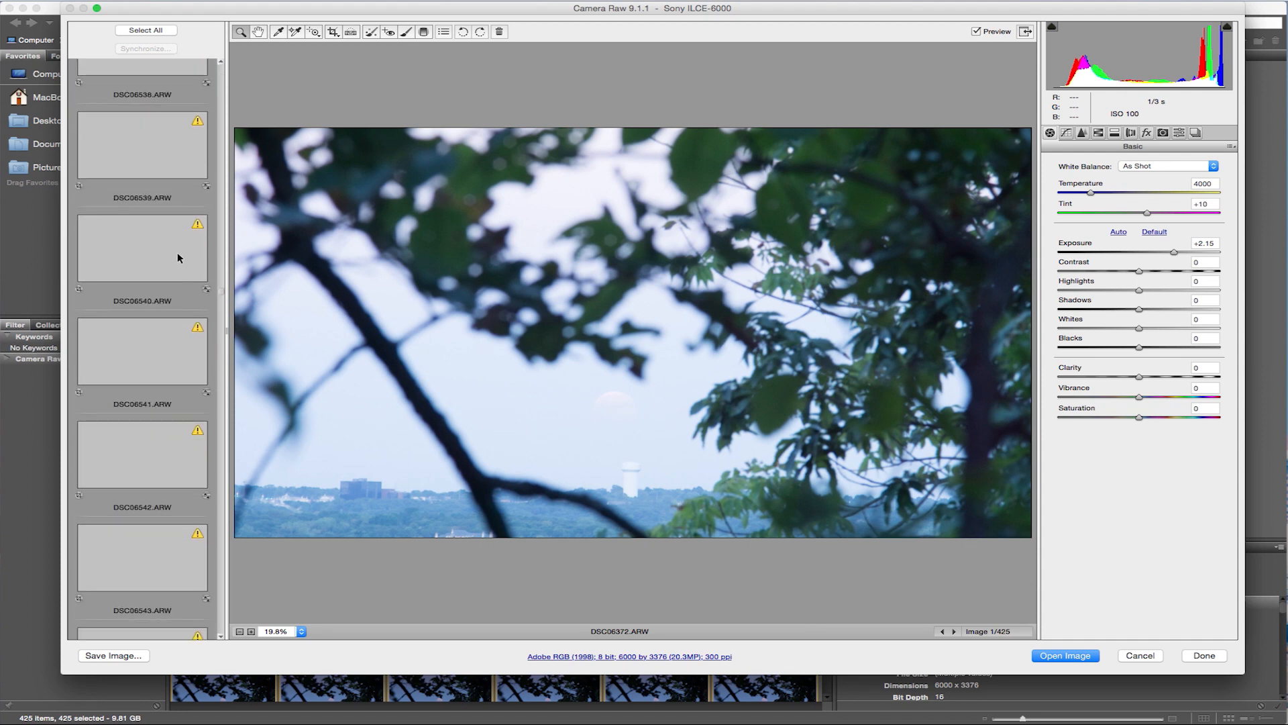
click(169, 289)
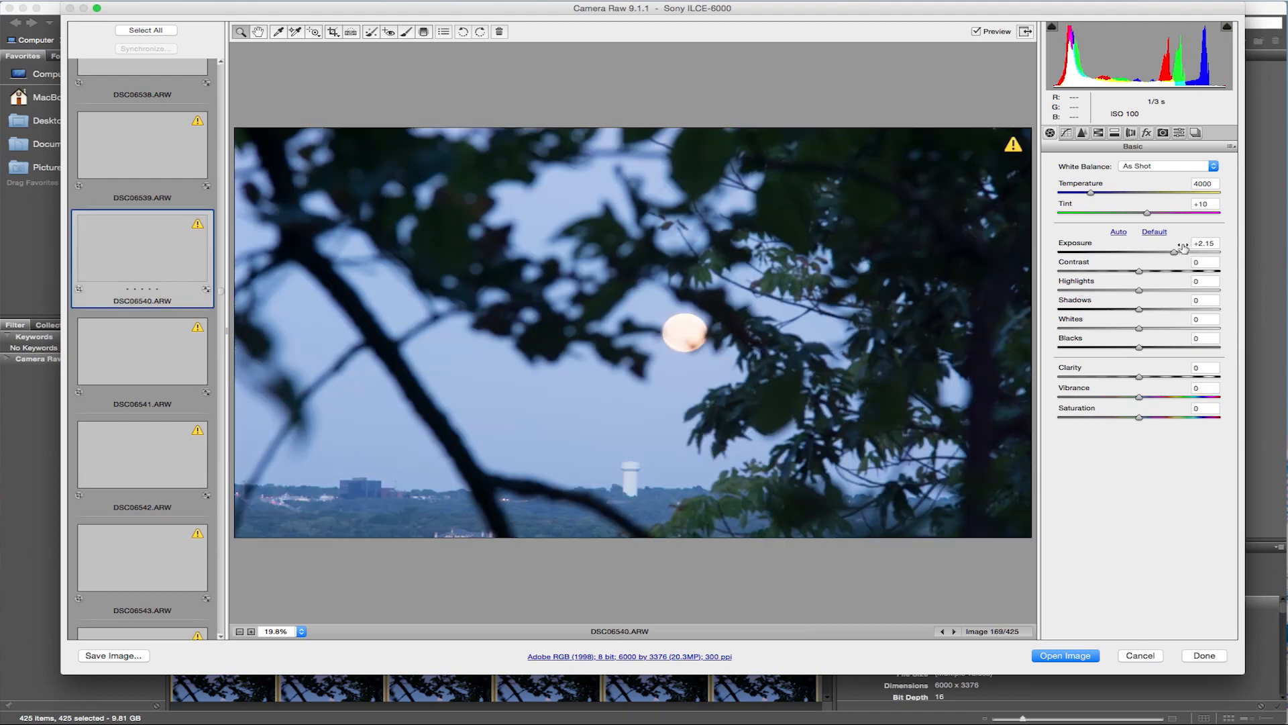
click(1150, 253)
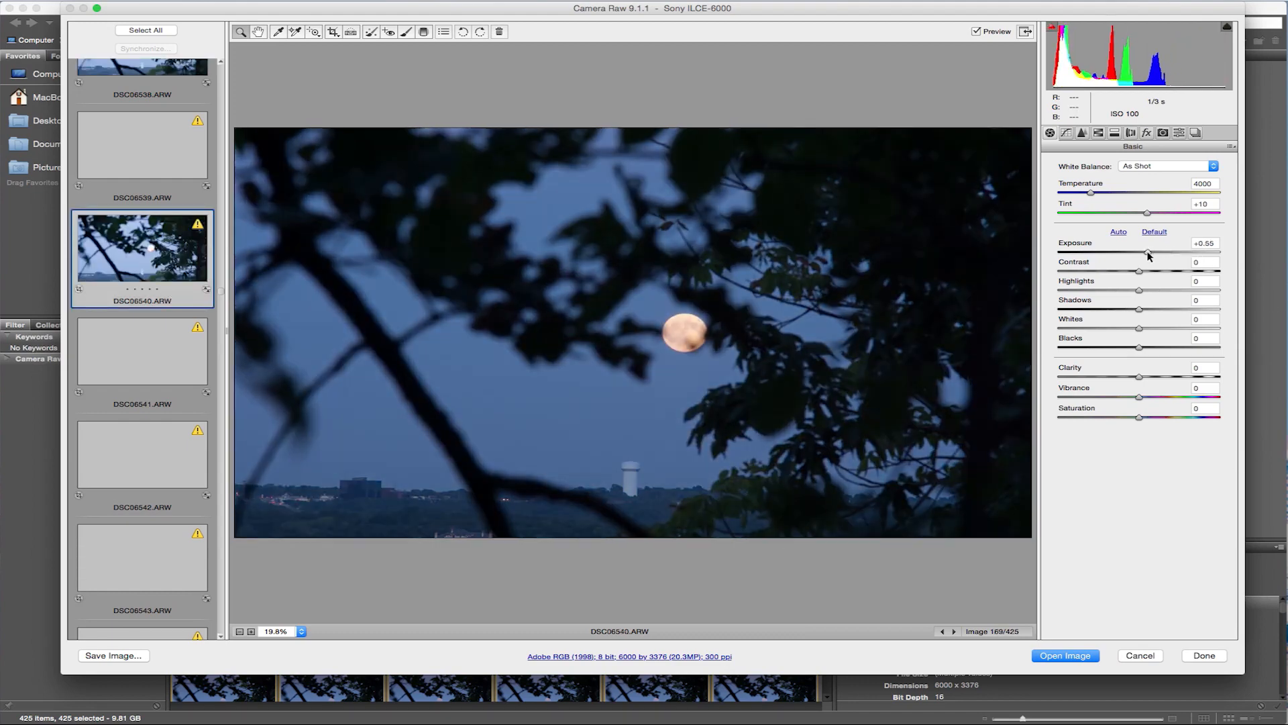
drag(1153, 255, 1101, 295)
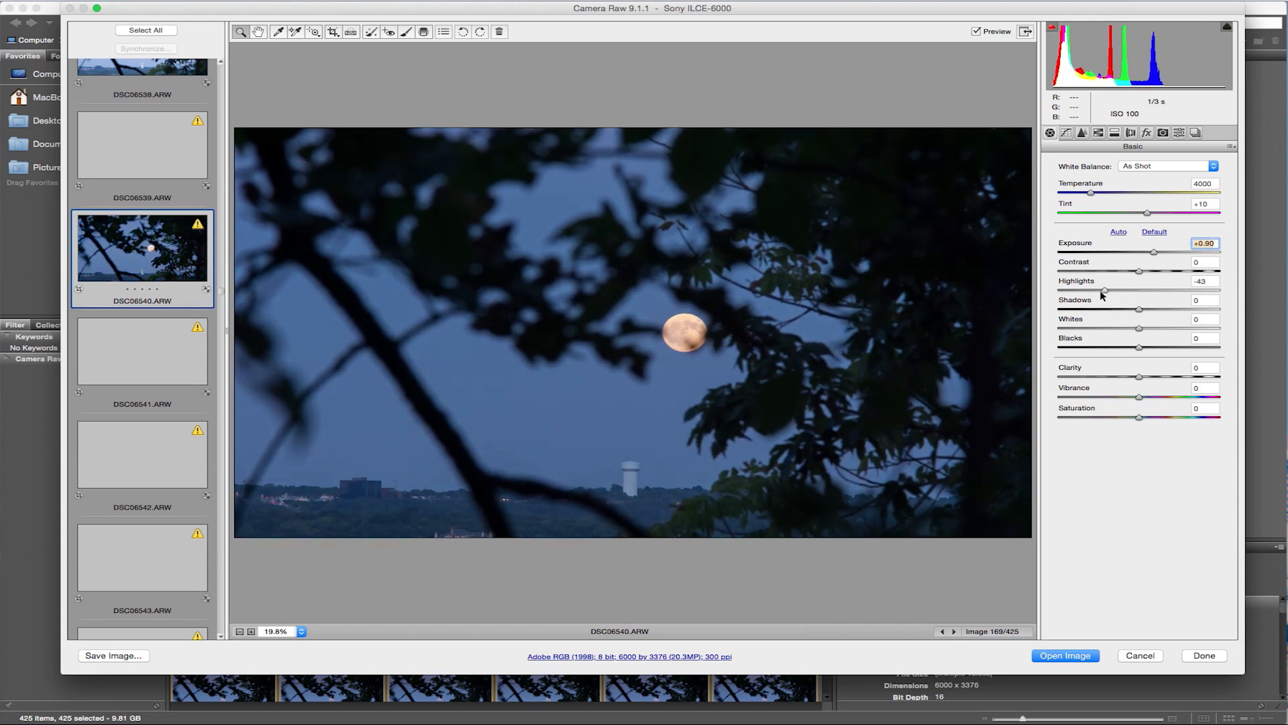
Synchronize the DSC06540.ARW settings to all images, check the neighbouring frames, and cancel Camera Raw to discard the edits.
click(146, 30)
click(145, 48)
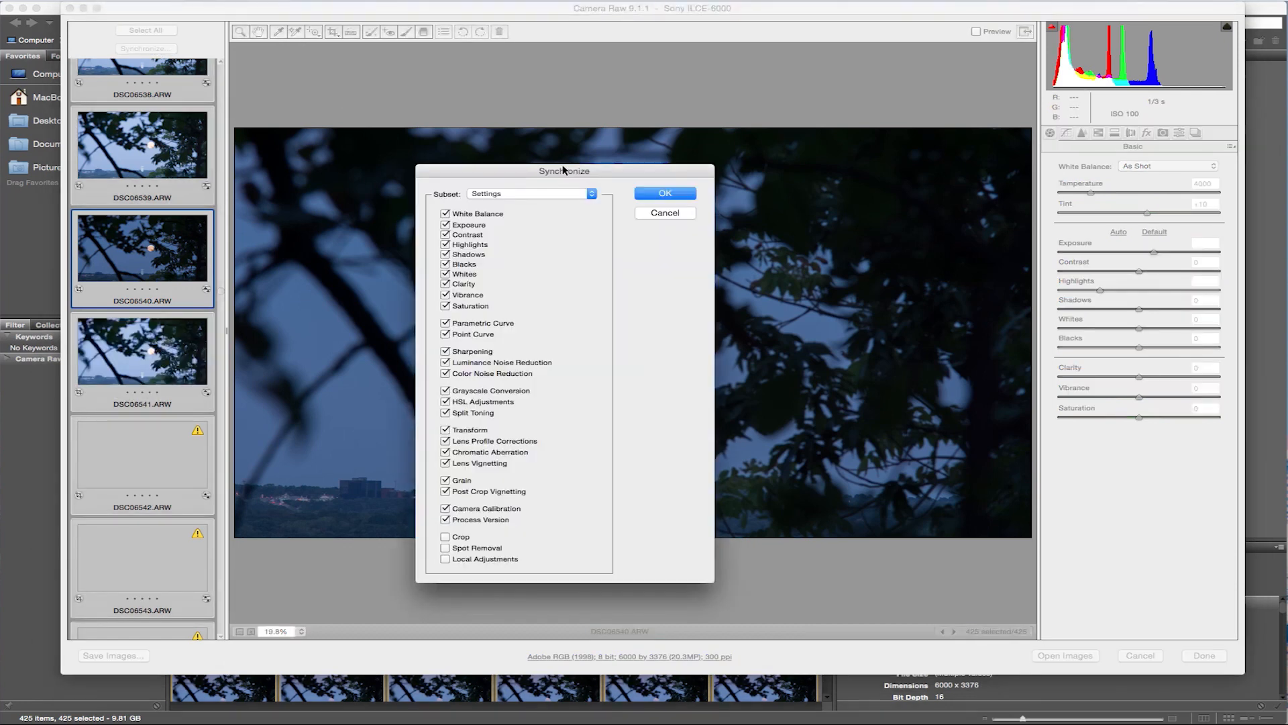
click(665, 194)
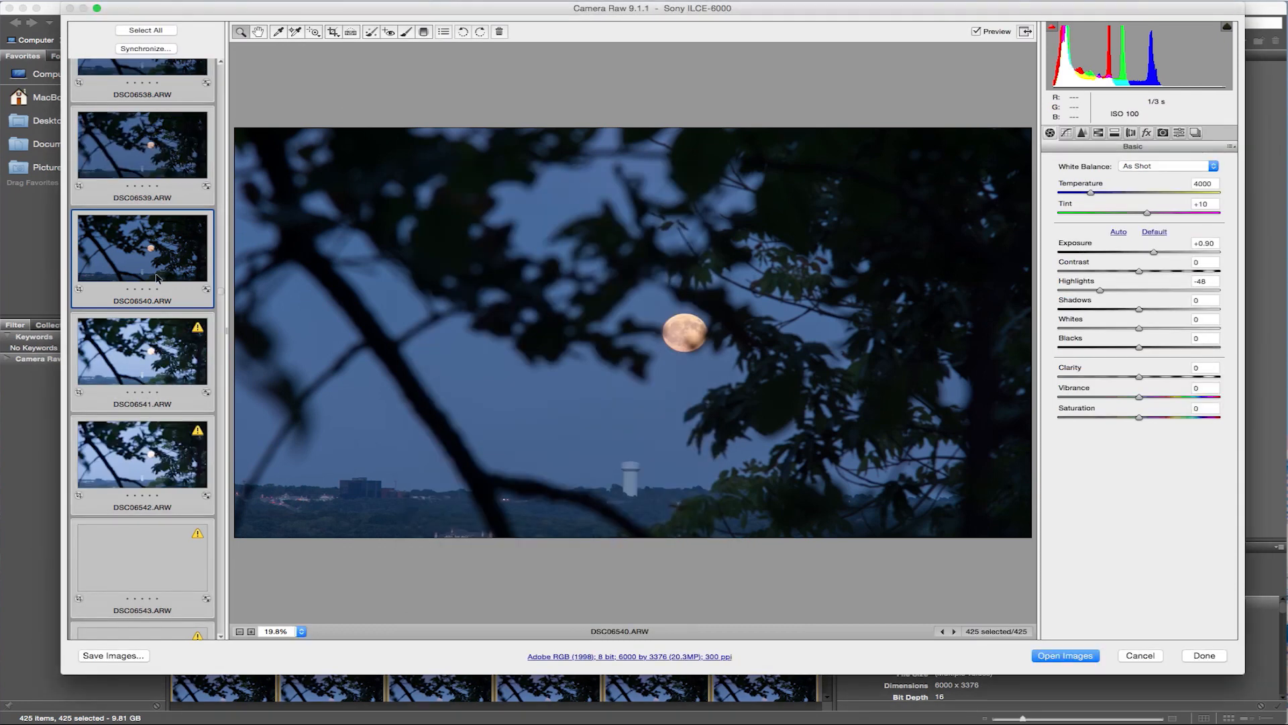
scroll(159, 394, down, 5)
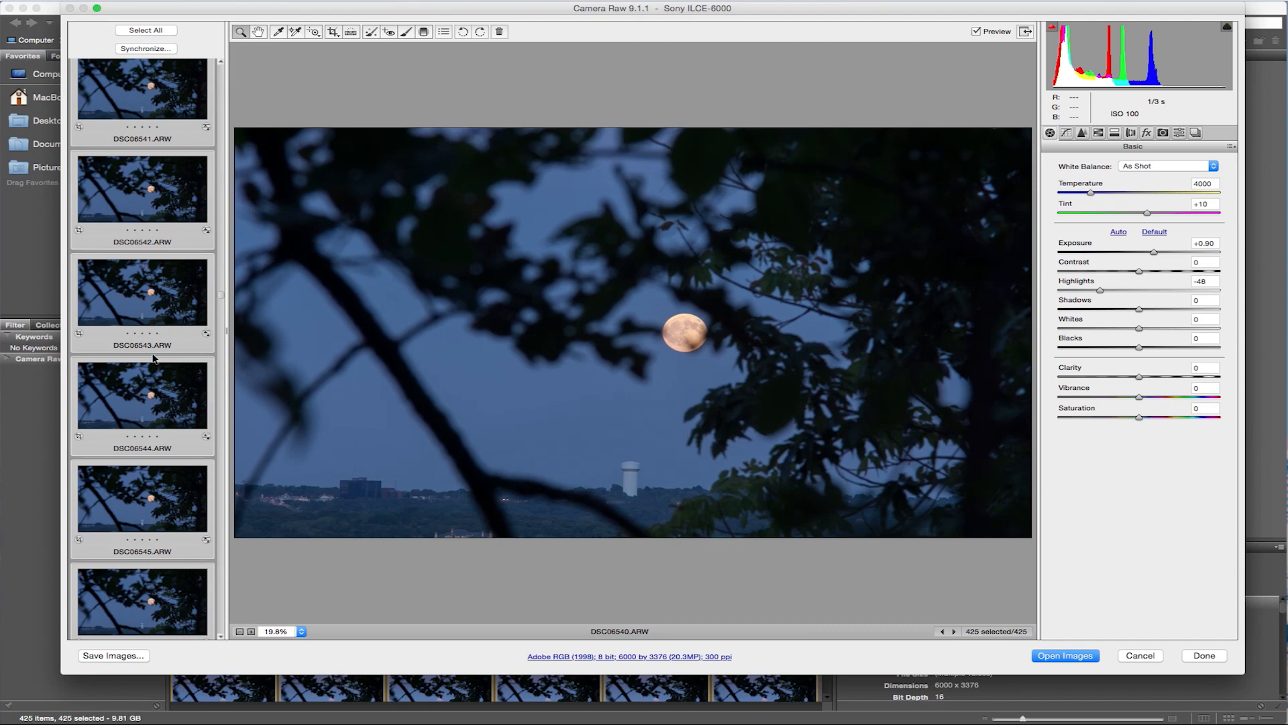
click(1139, 655)
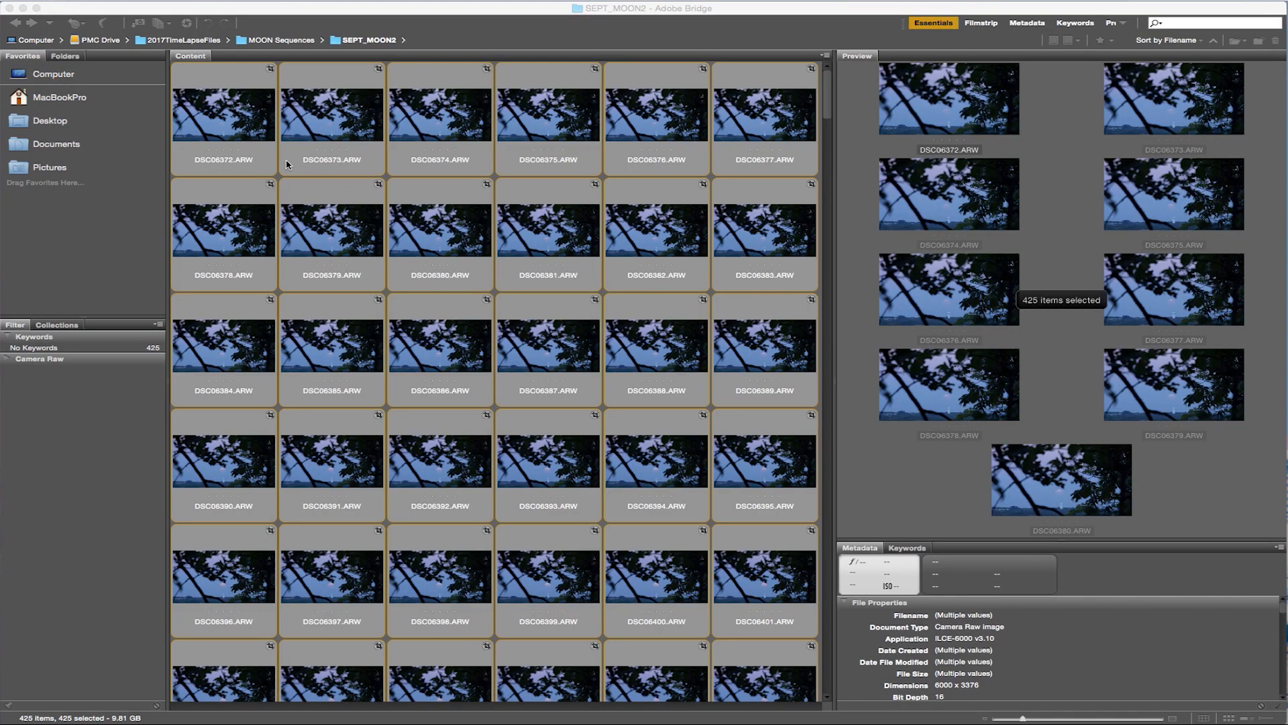
Switch to Finder, examine the metadata in DSC06754.xmp from the Sept17FullMoon folder, and show the SEPT_MOON2 folder's files.
key(super+Tab)
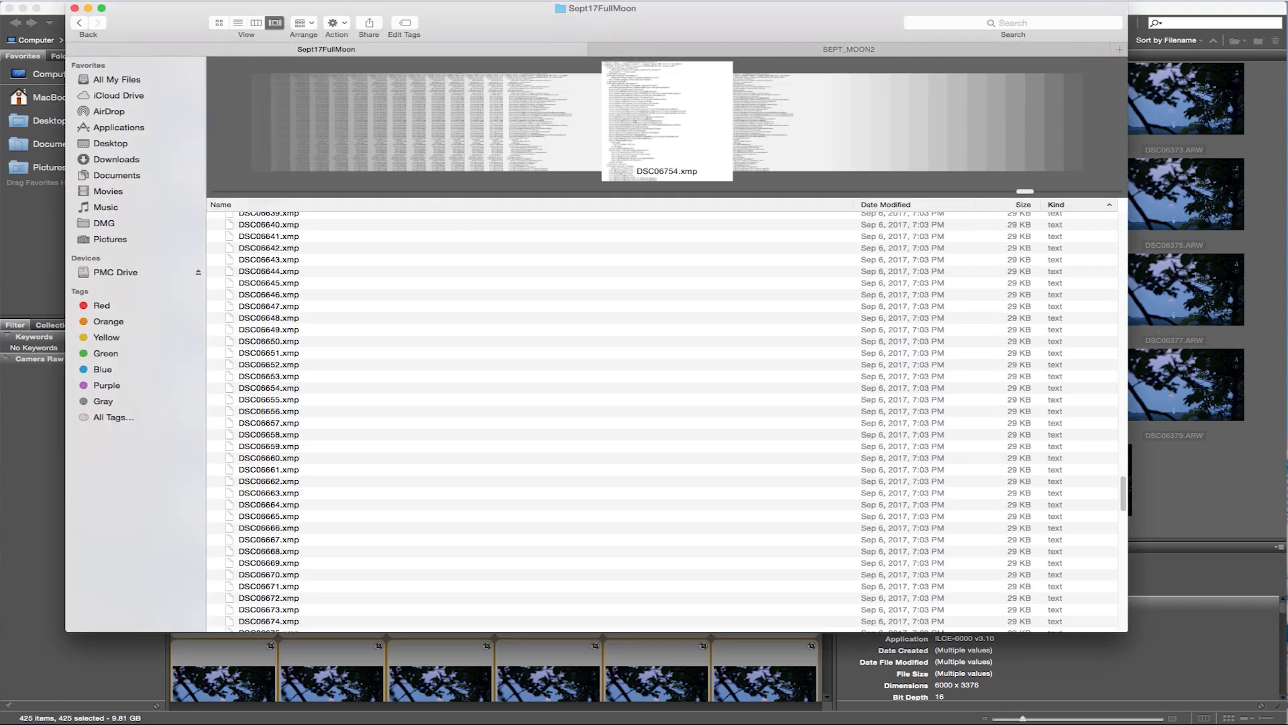
click(320, 275)
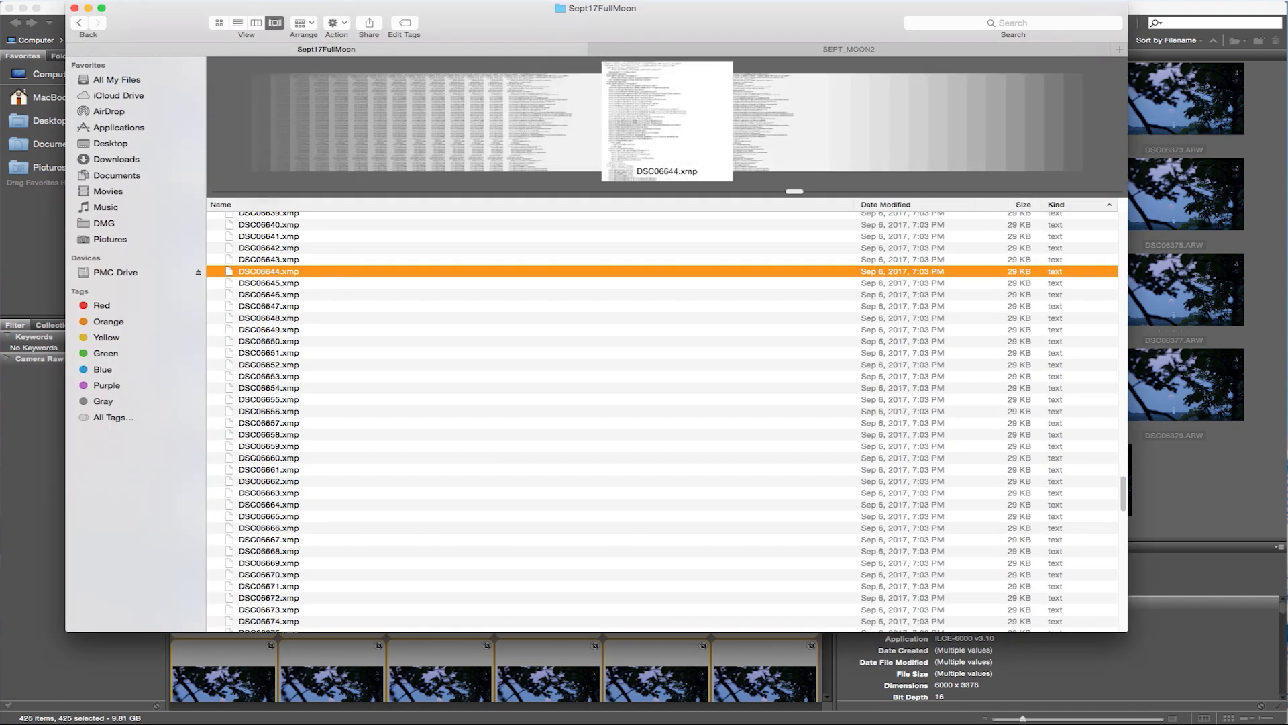
key(super+o)
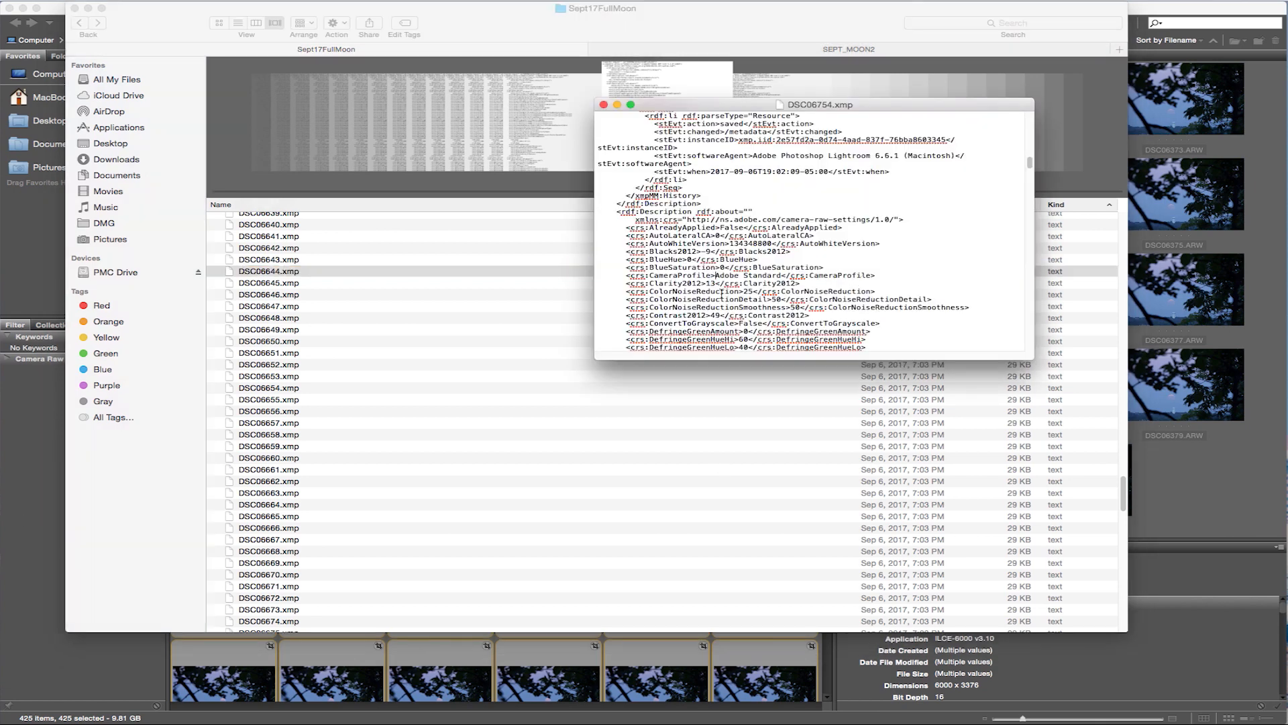
scroll(687, 295, up, 10)
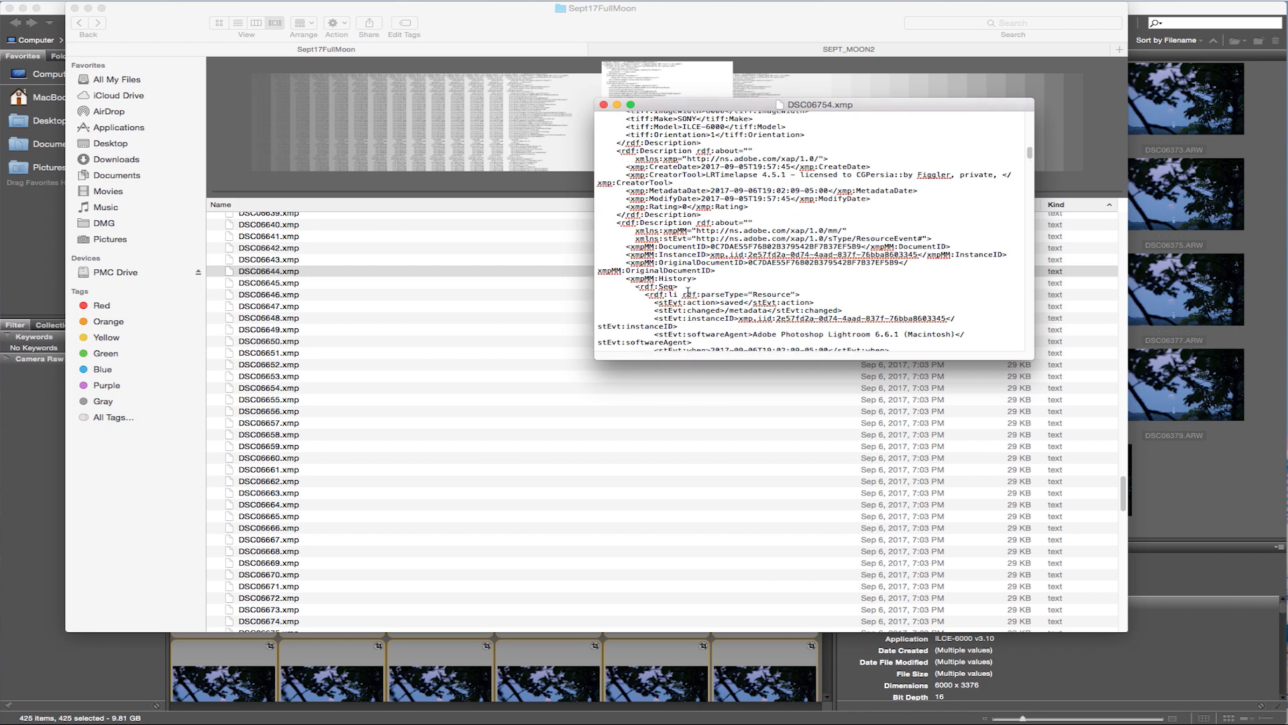
scroll(687, 291, up, 5)
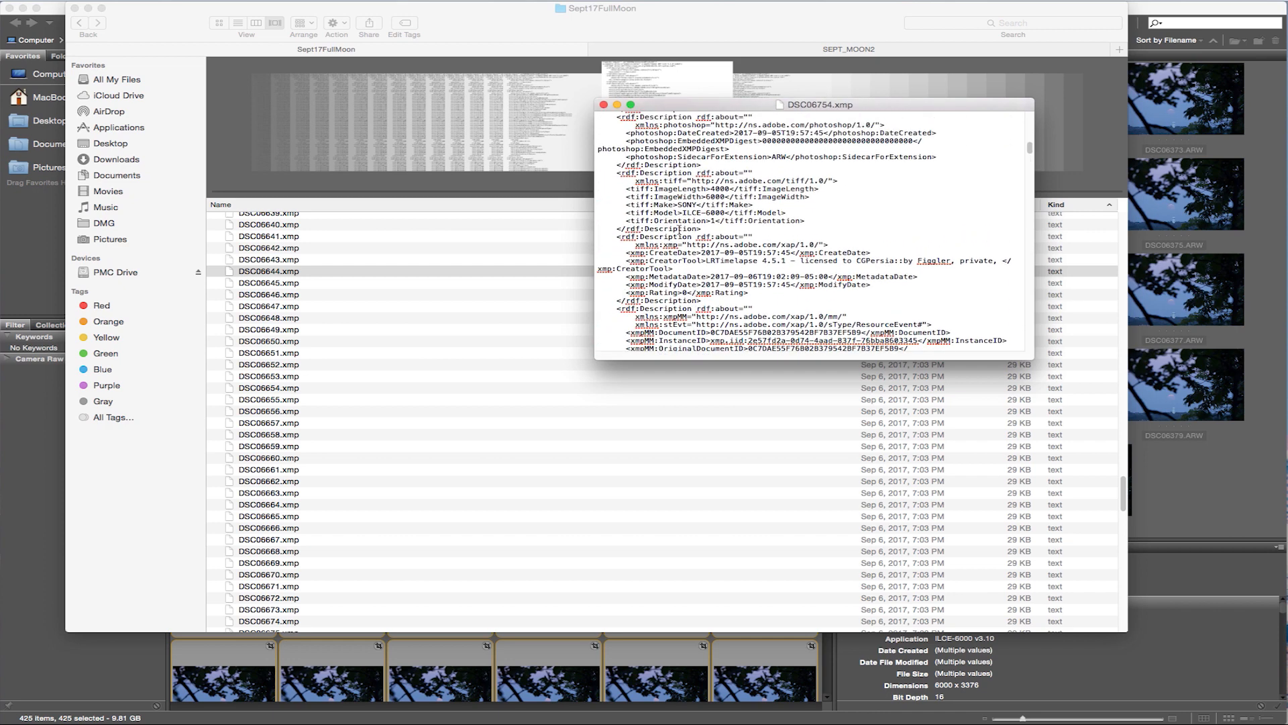
click(832, 50)
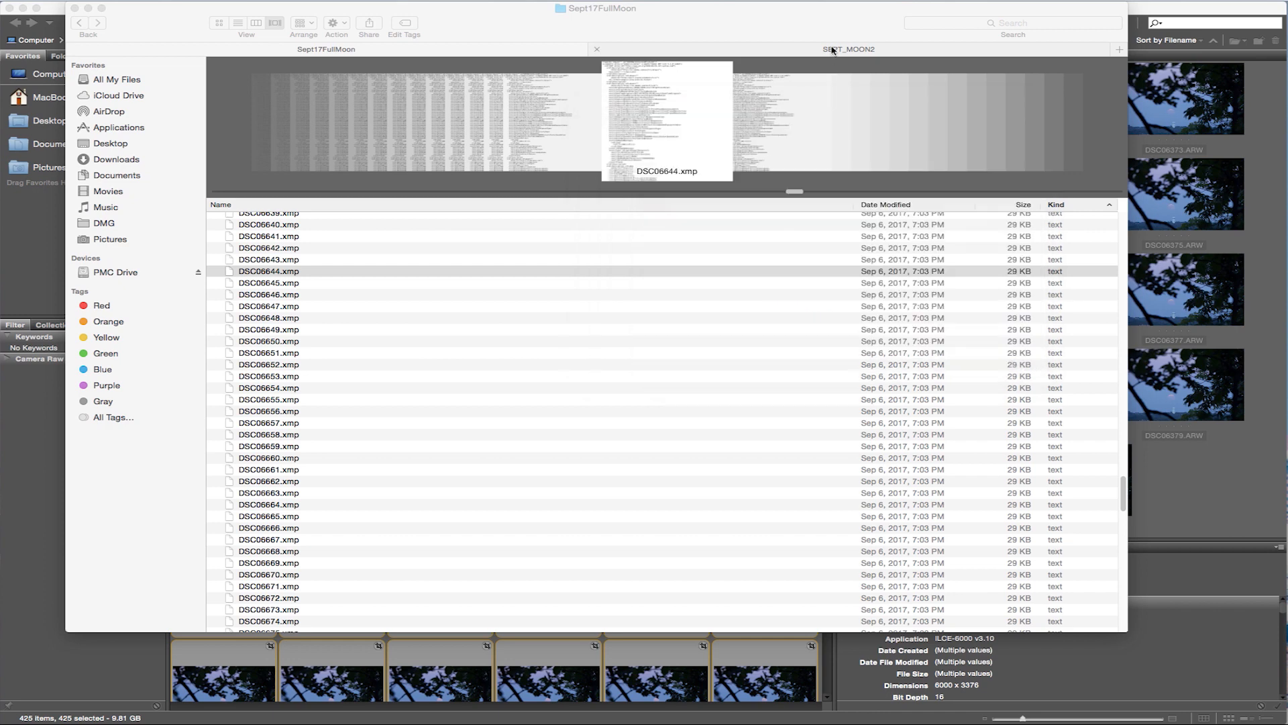
click(832, 51)
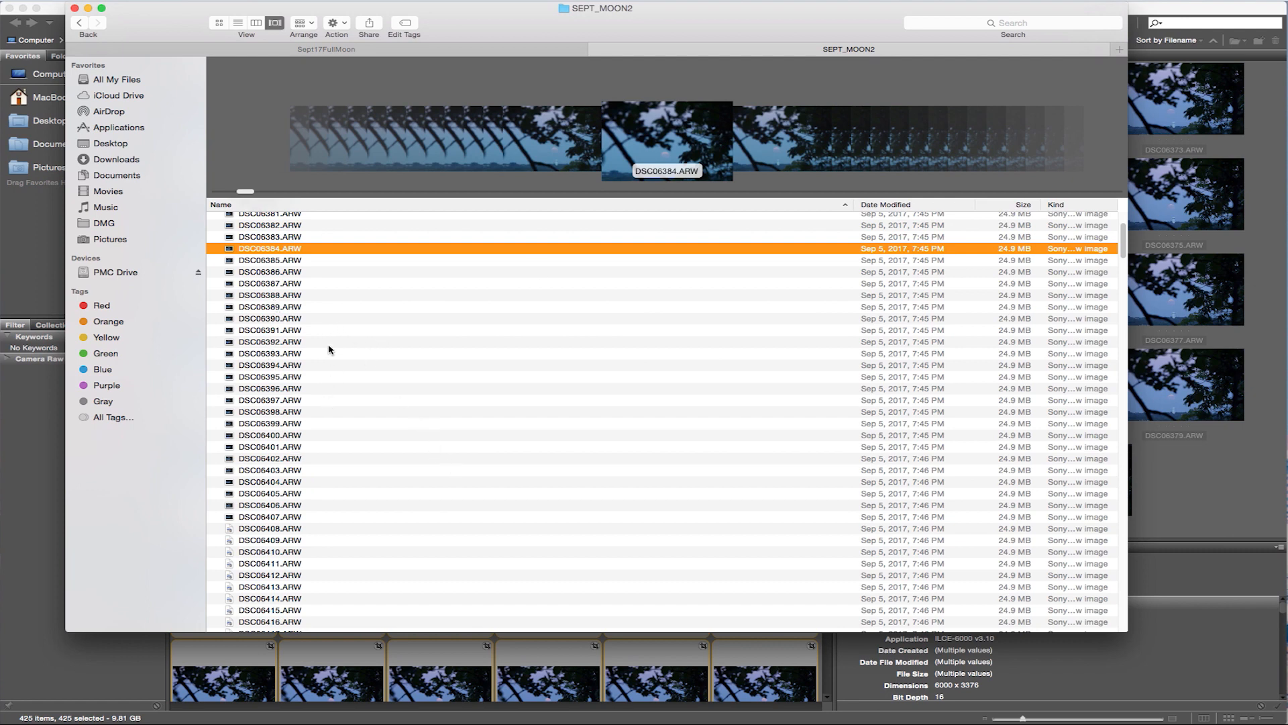
Switch to LRTimelapse and scrub through the Sept17FullMoon sequence's original preview from the first frame to the end.
click(53, 434)
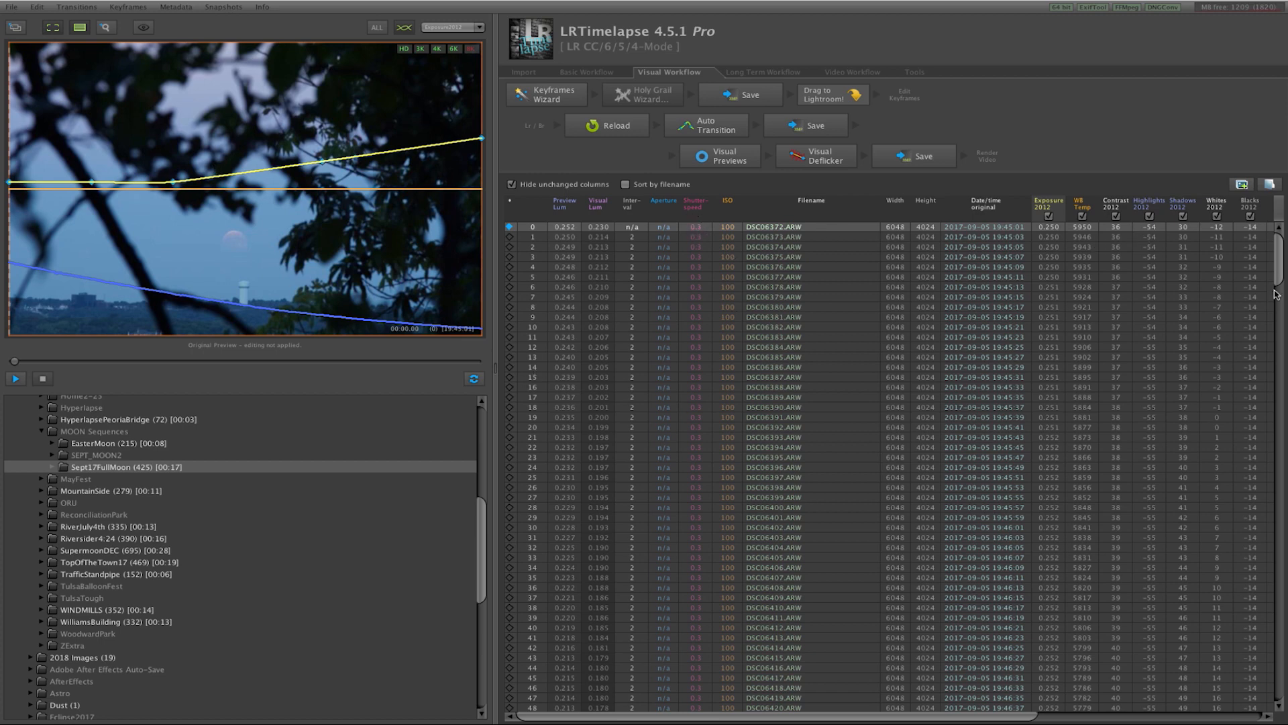
mouse_move(1280, 267)
mouse_down()
mouse_move(1277, 290)
mouse_move(1277, 260)
mouse_up()
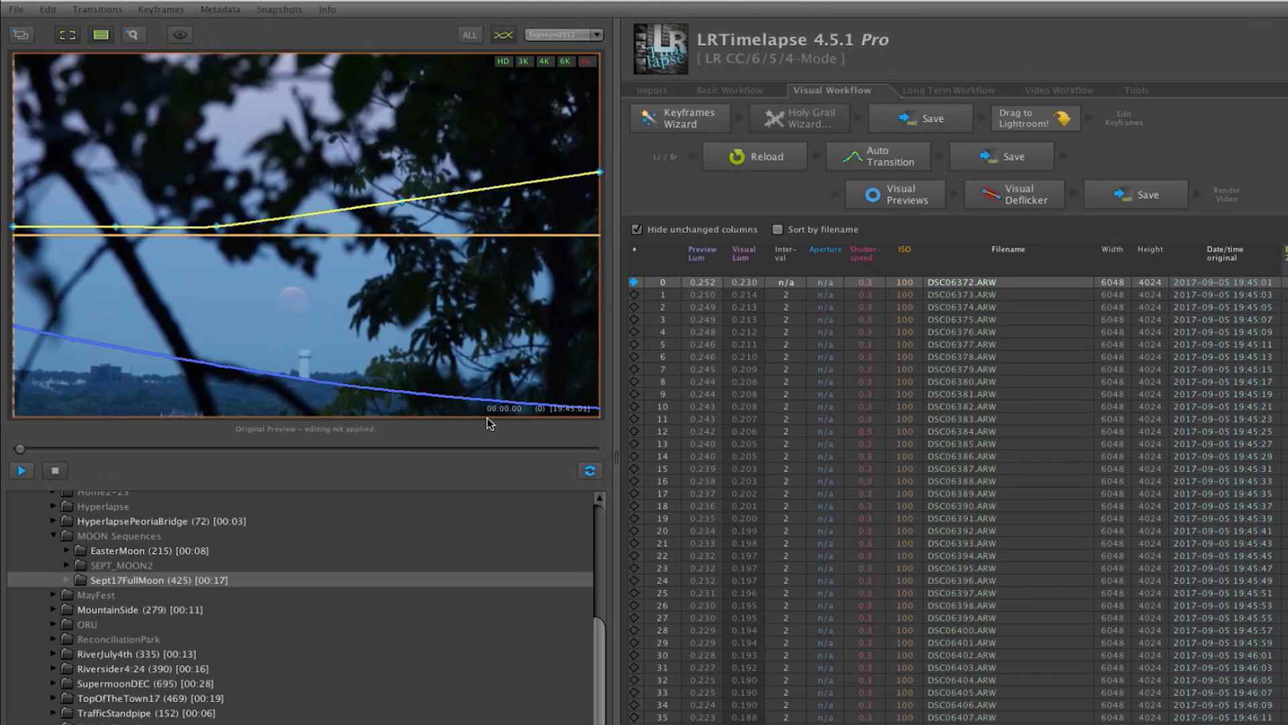
drag(20, 449, 25, 448)
drag(111, 449, 227, 450)
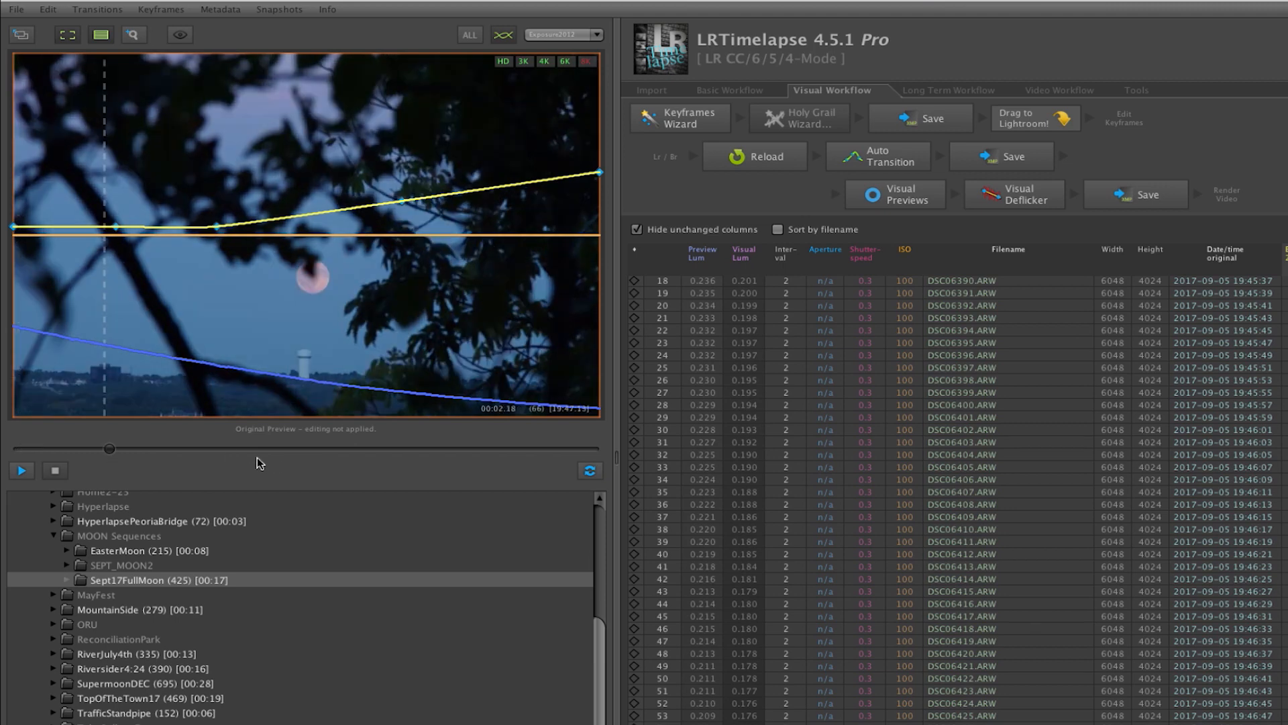
drag(360, 467, 592, 447)
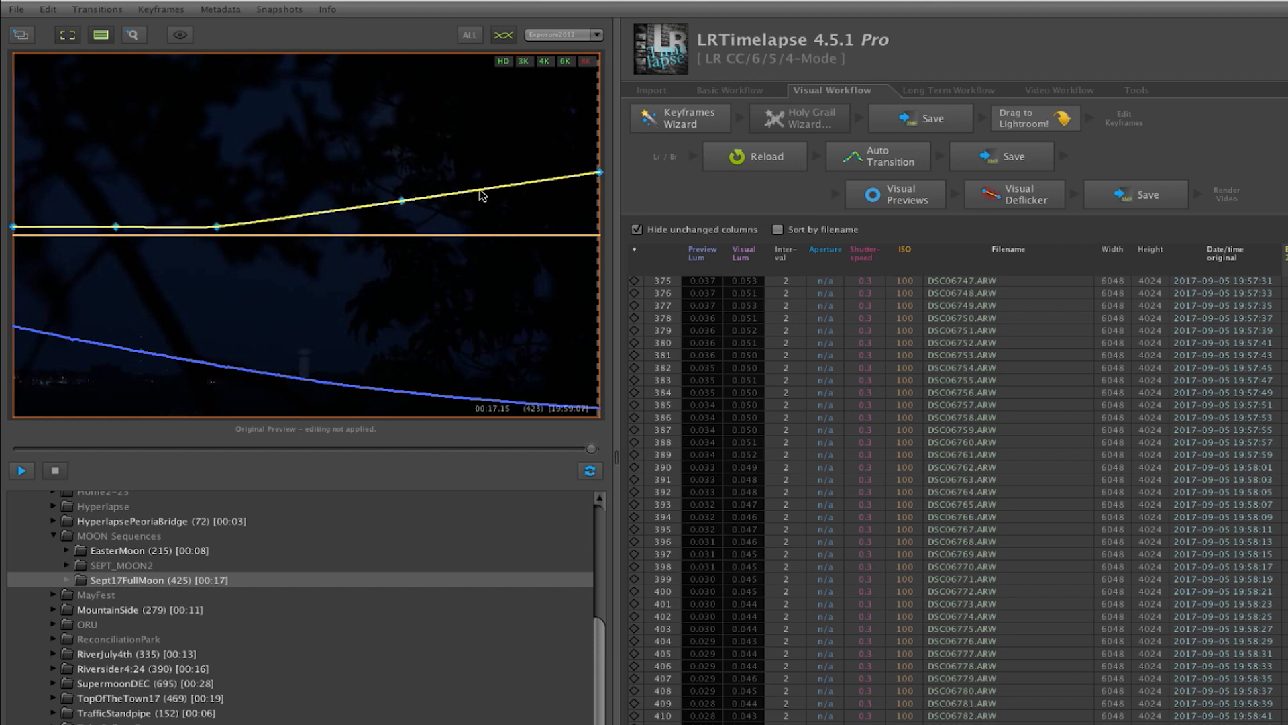
Show the visual previews with all adjustment curves, and scrub the sequence from the end back toward the start.
click(883, 196)
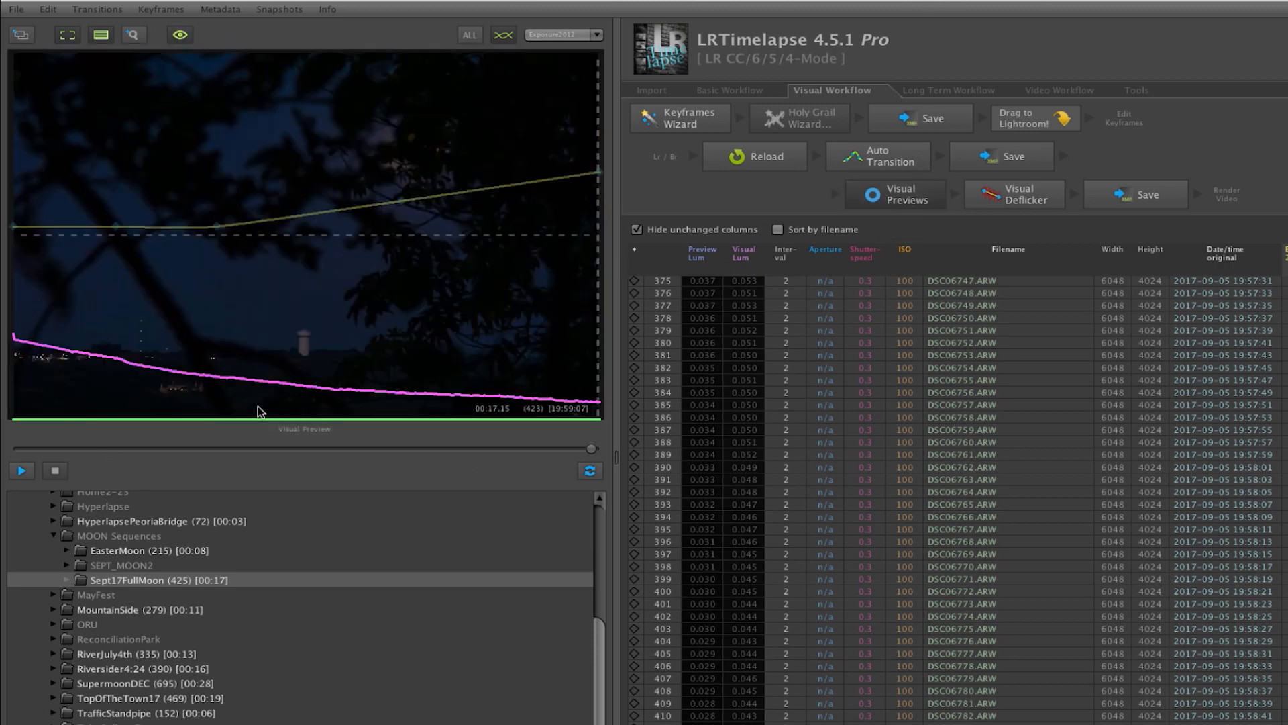
click(470, 36)
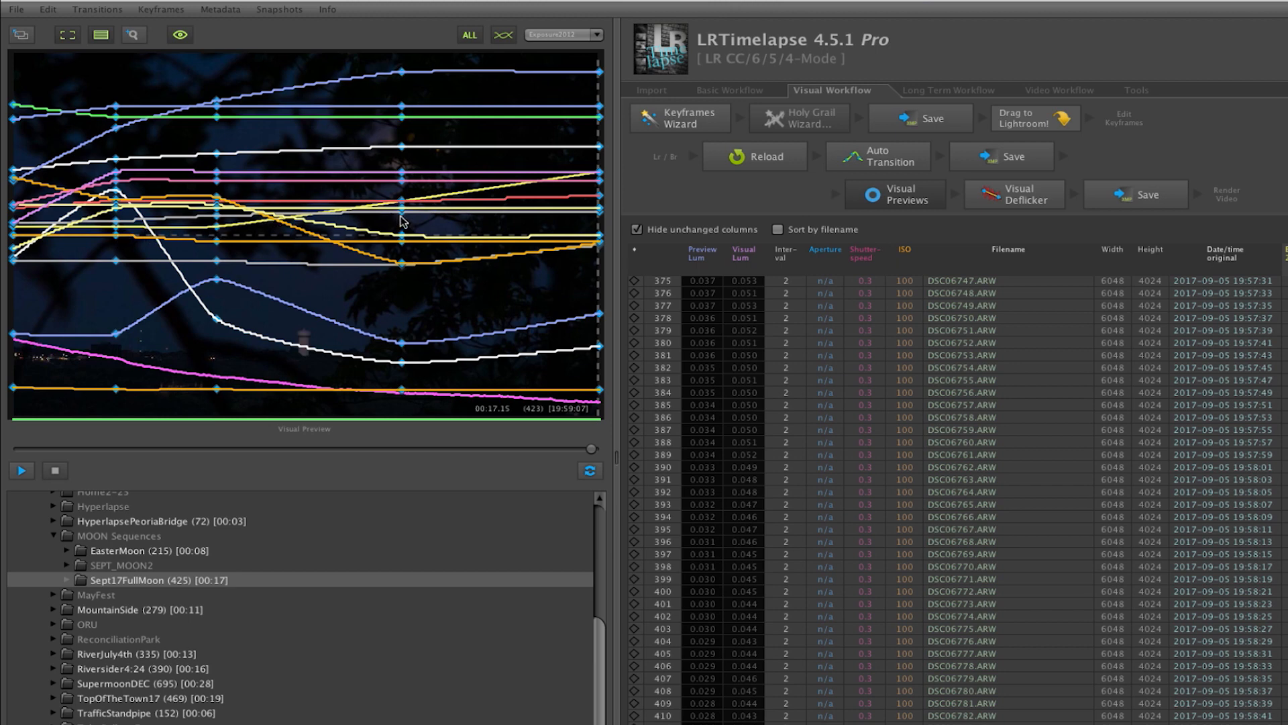
click(594, 450)
drag(594, 449, 515, 451)
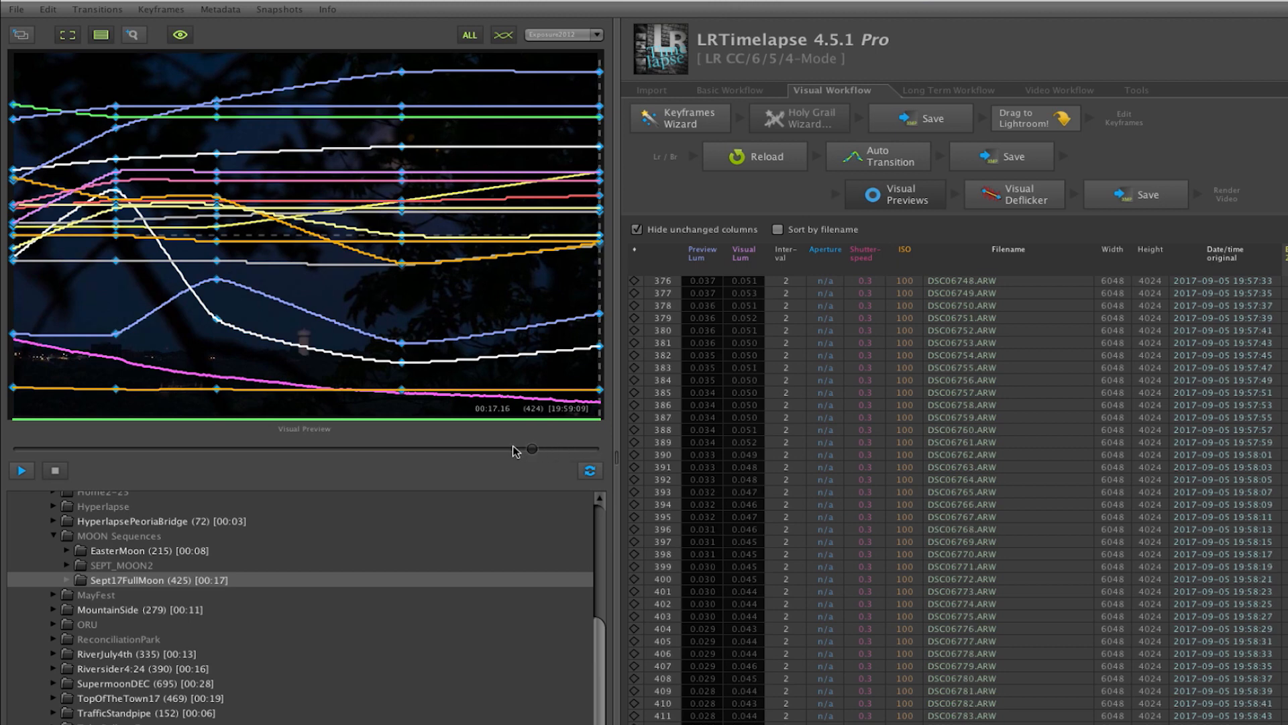
click(445, 444)
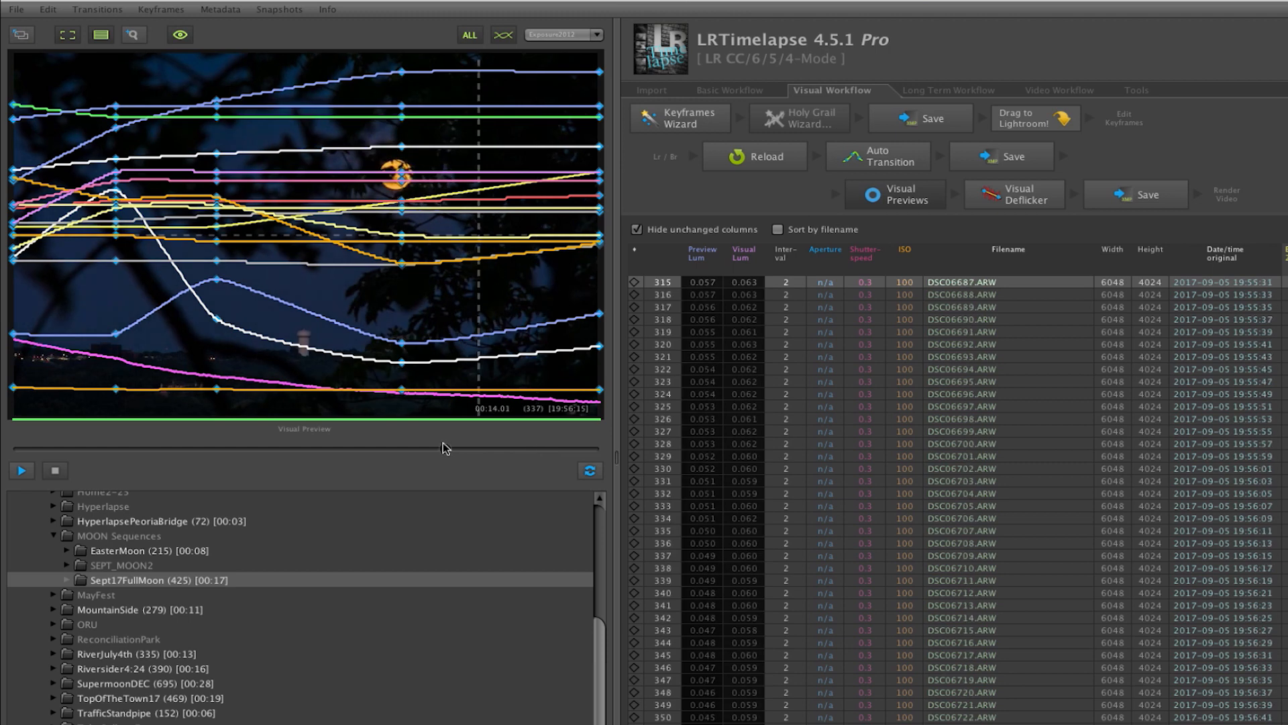
click(401, 446)
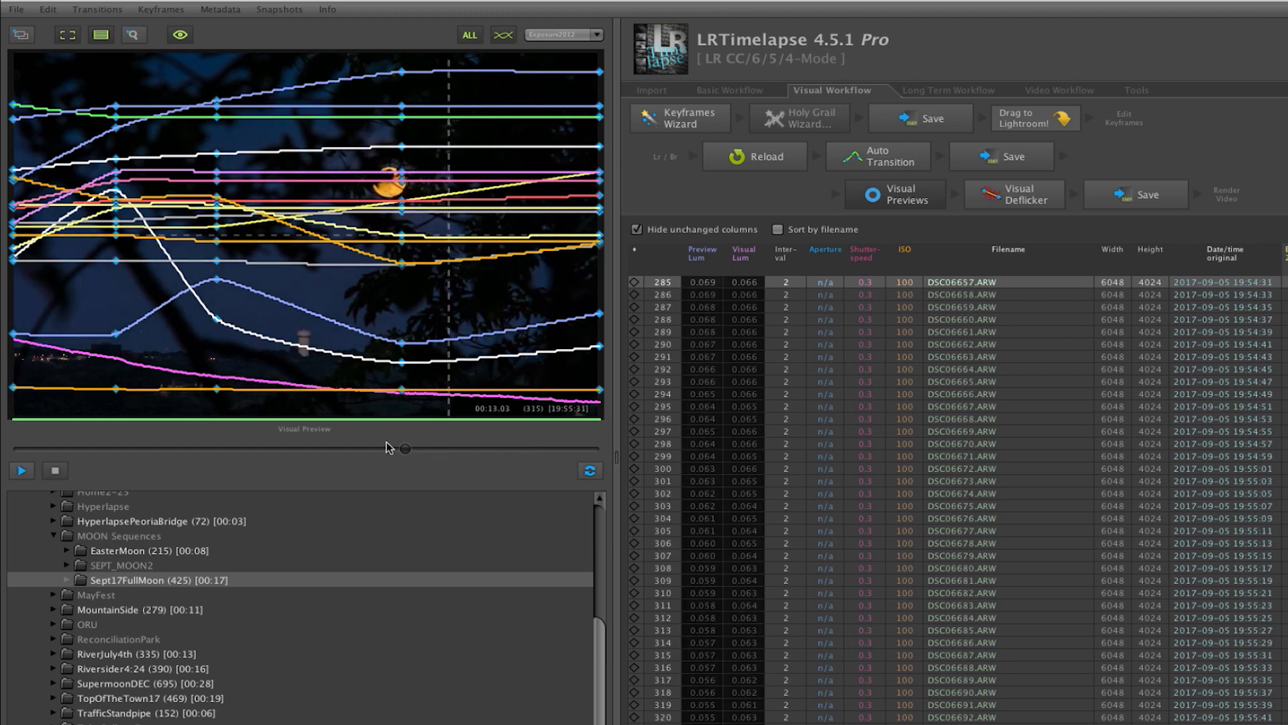
click(299, 447)
click(243, 446)
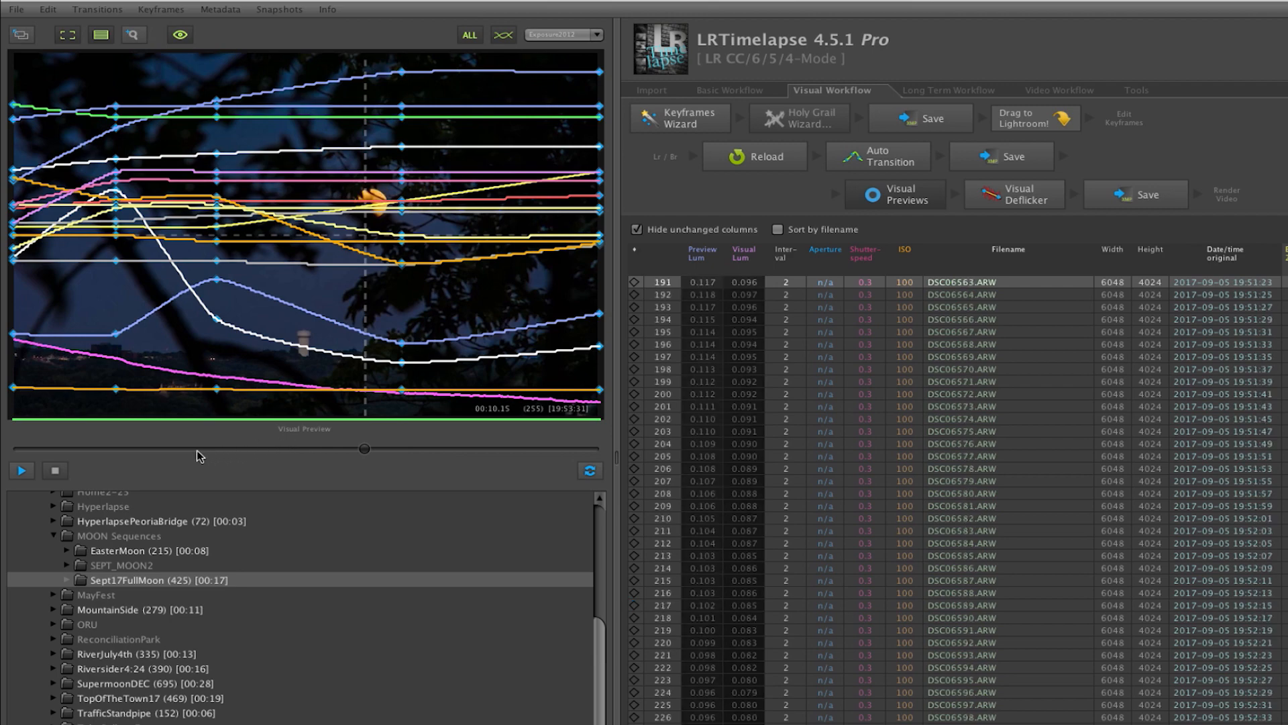
click(198, 455)
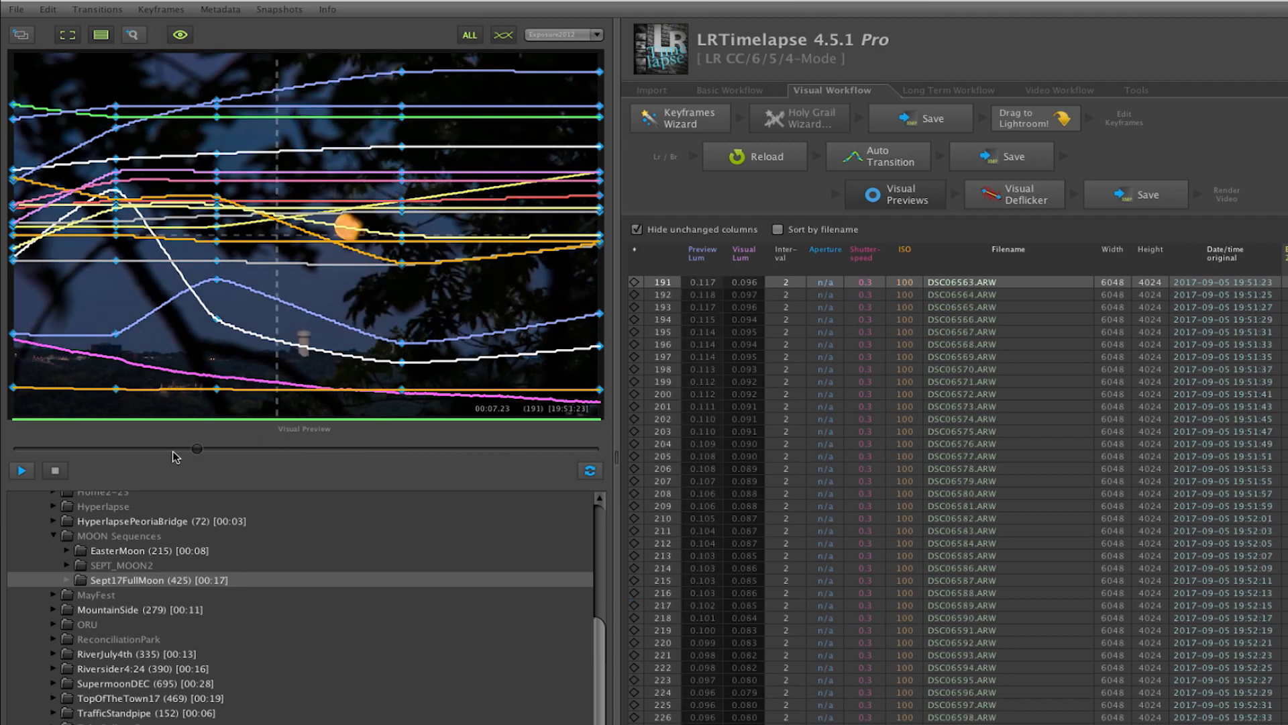
Return the Sept17FullMoon sequence to its first frame and play its visual preview.
click(23, 458)
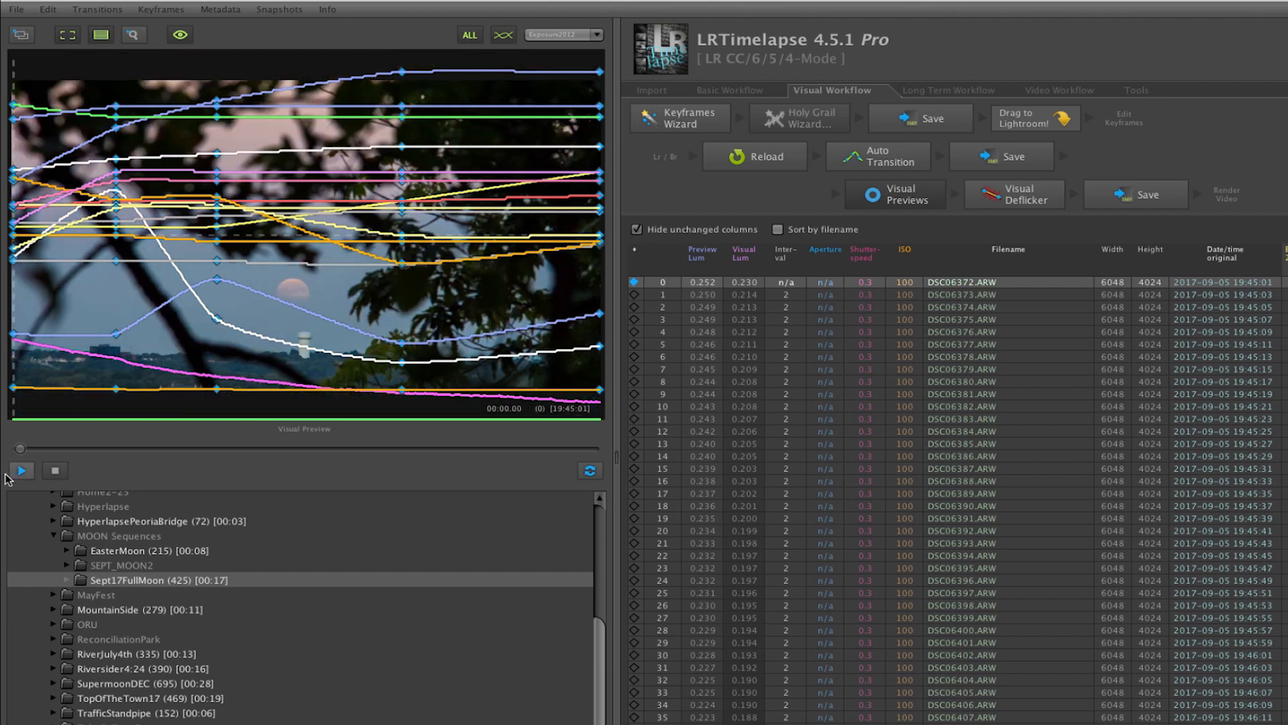
click(26, 471)
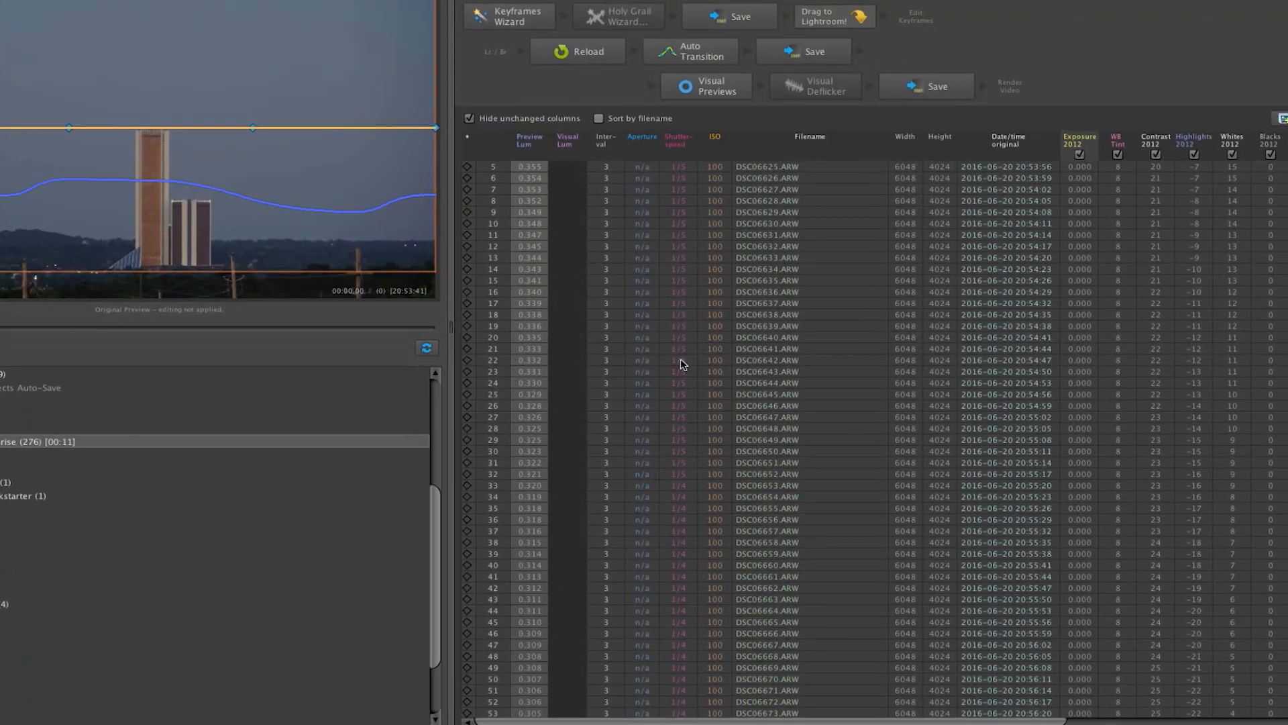
Examine the shutter speeds down the CityPlexMoonrise frame table, and scrub its original preview from the start to the end.
scroll(681, 349, down, 5)
scroll(658, 350, down, 15)
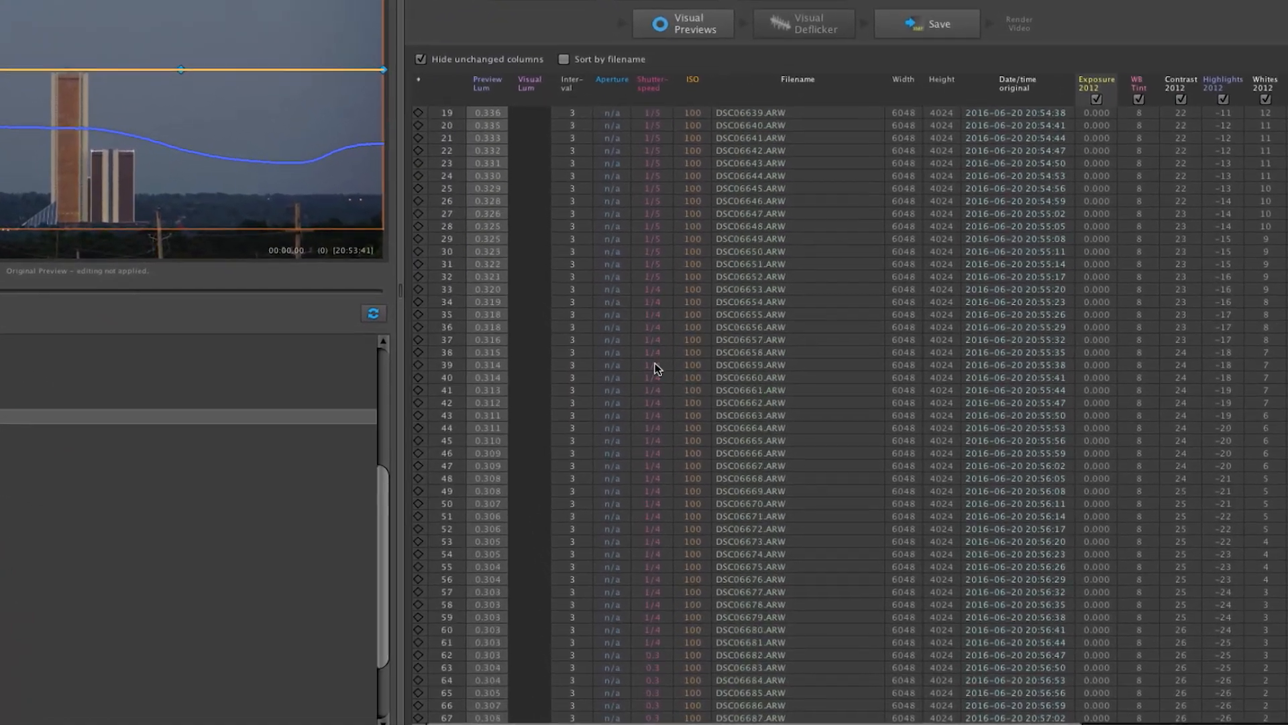
scroll(822, 394, down, 20)
scroll(832, 396, down, 11)
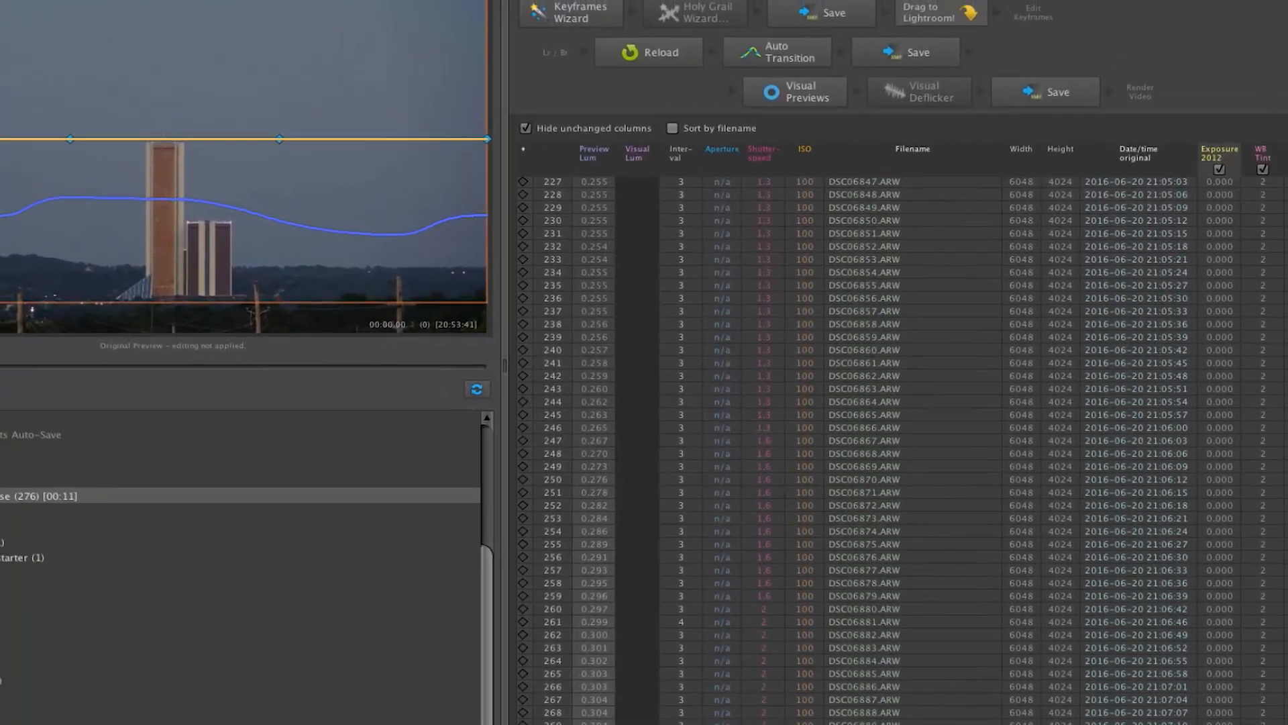
click(41, 396)
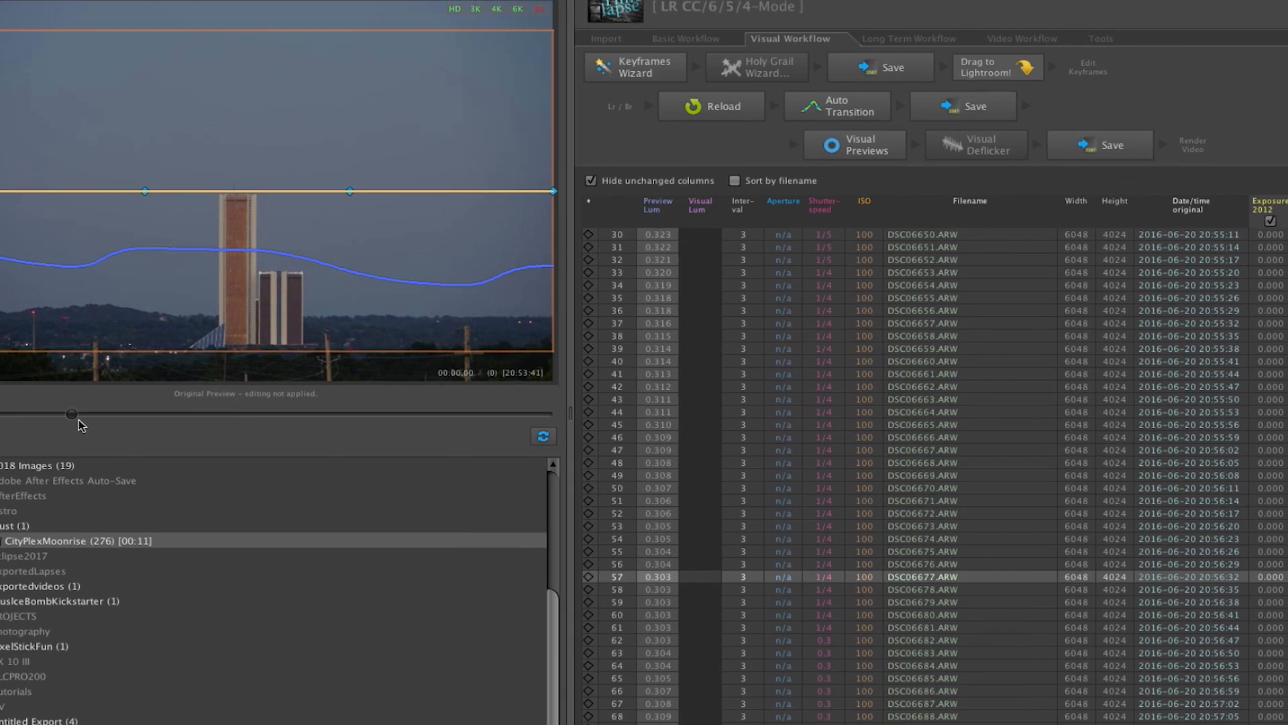
drag(78, 420, 148, 416)
mouse_move(336, 472)
mouse_down()
mouse_move(494, 477)
mouse_move(601, 458)
mouse_up()
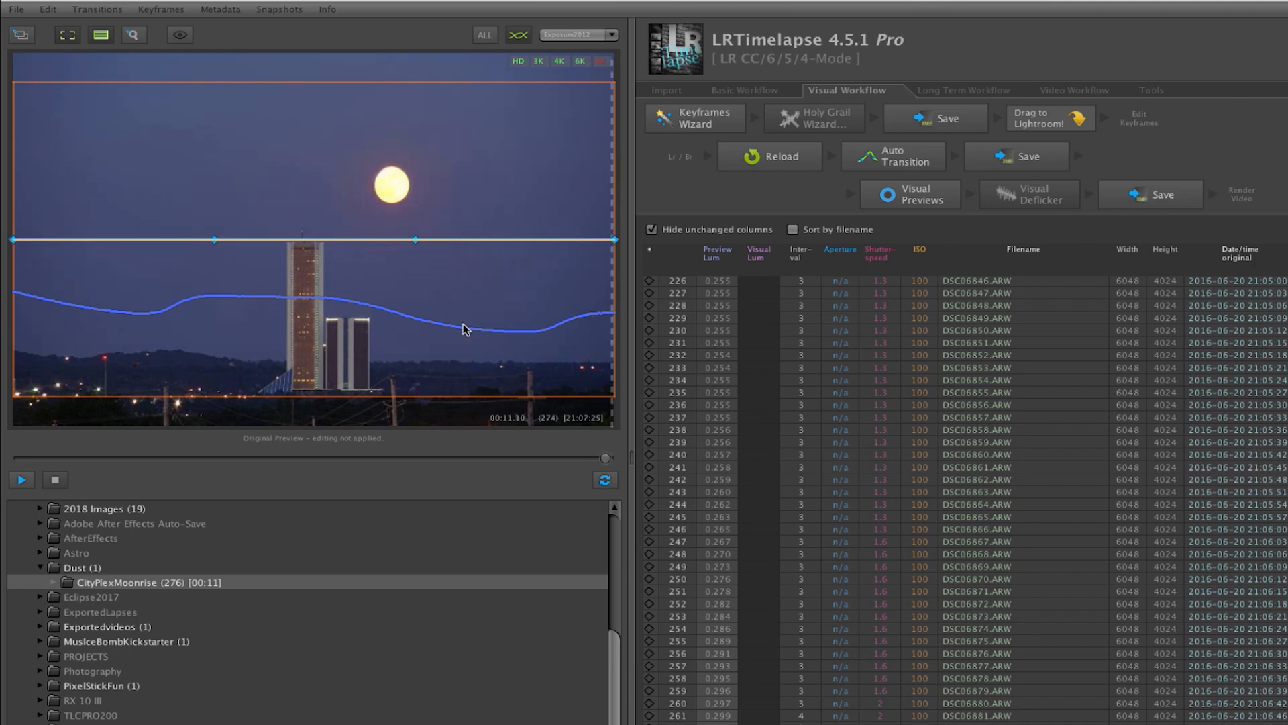
Show the visual previews for CityPlexMoonrise and scrub back and forth through the later part of the sequence.
click(907, 199)
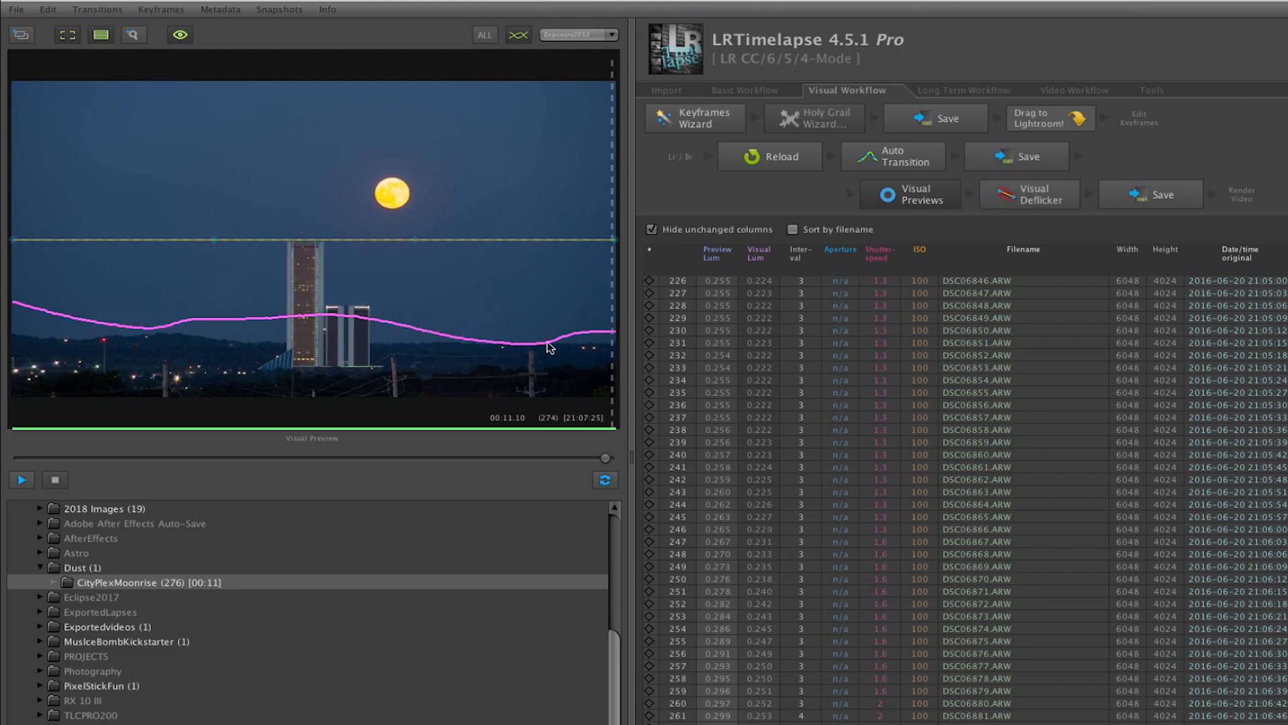
drag(603, 460, 522, 463)
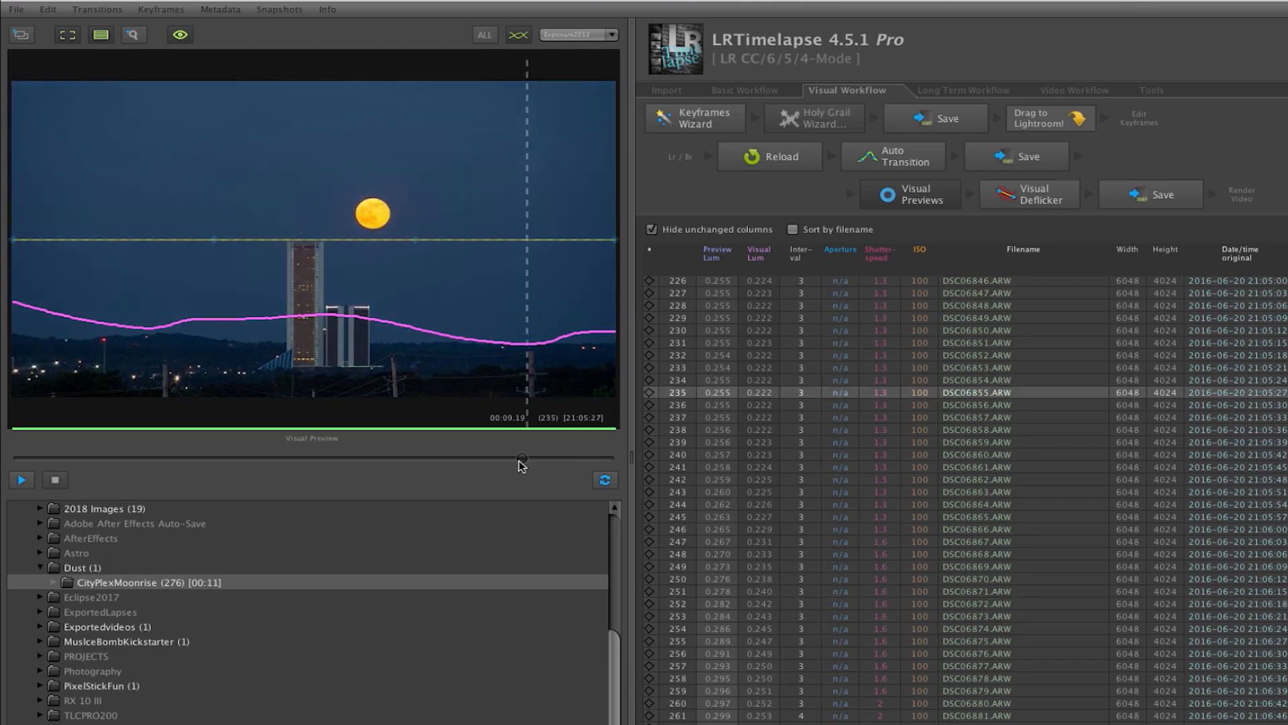
click(599, 460)
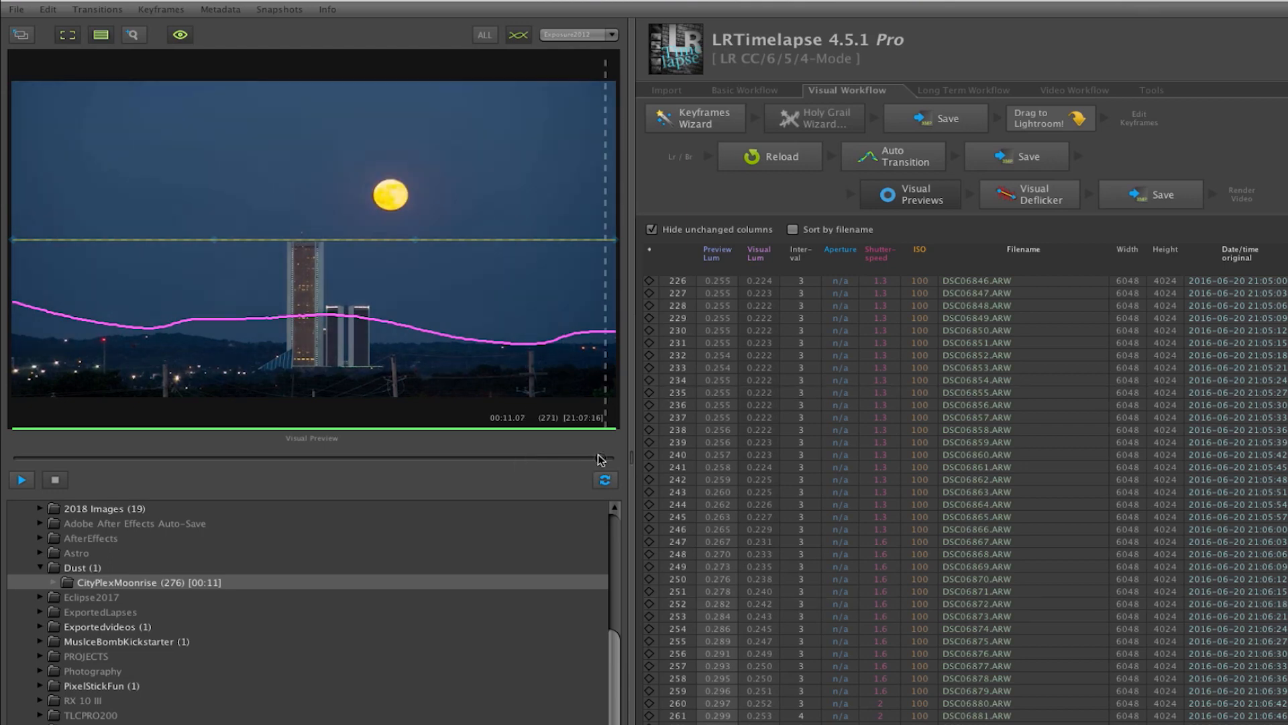
click(402, 461)
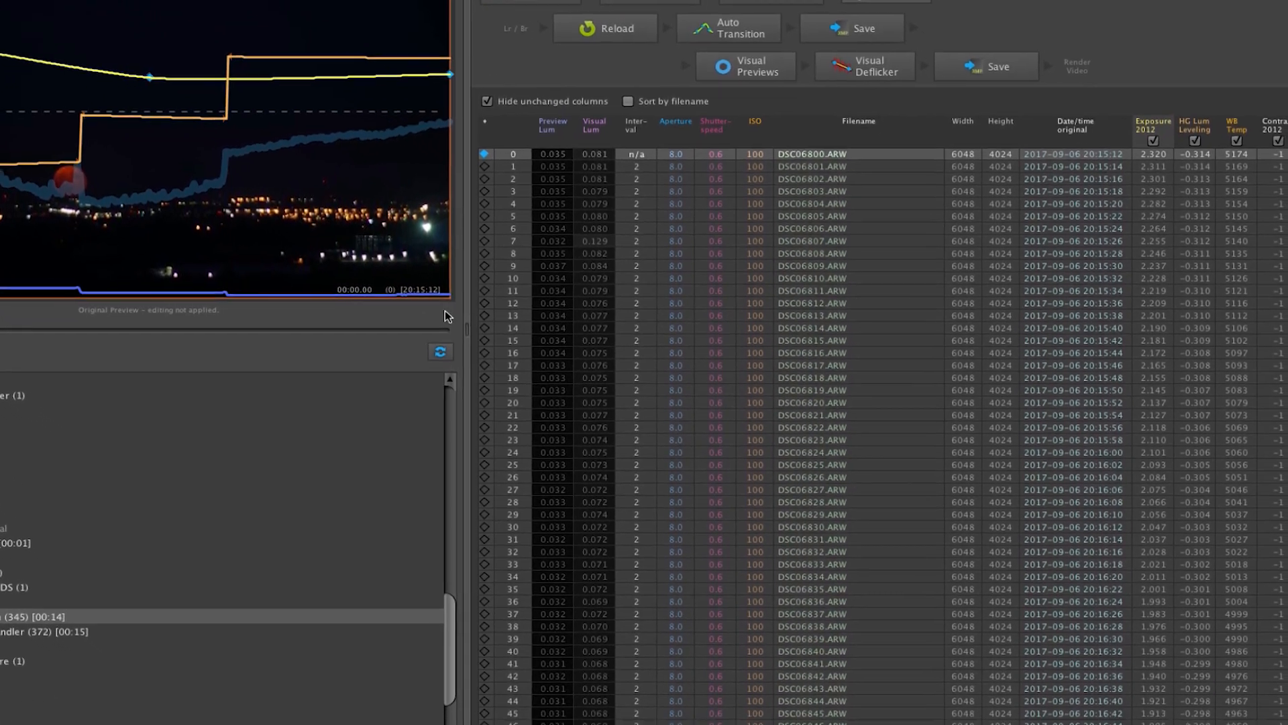
Examine the ClearHorizon frame table down to DSC06933.ARW, and review the original preview around that first shutter speed change.
scroll(722, 365, down, 5)
scroll(590, 148, down, 20)
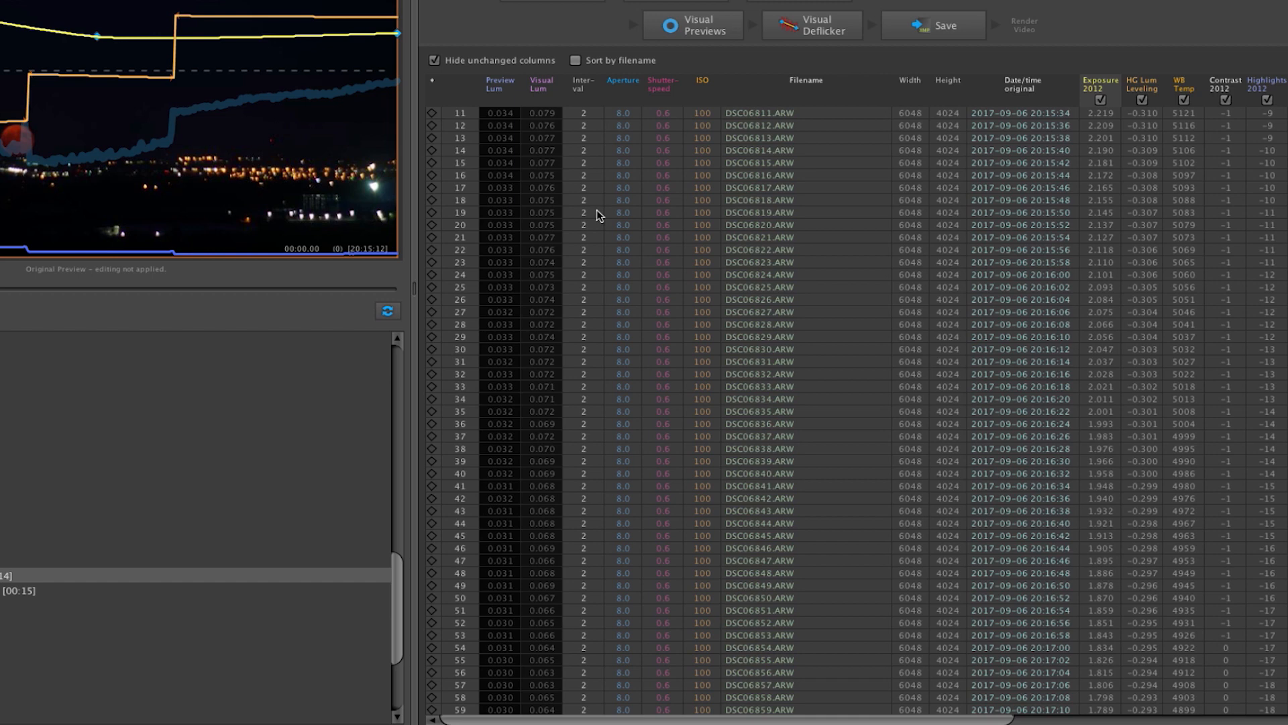
scroll(599, 221, down, 3)
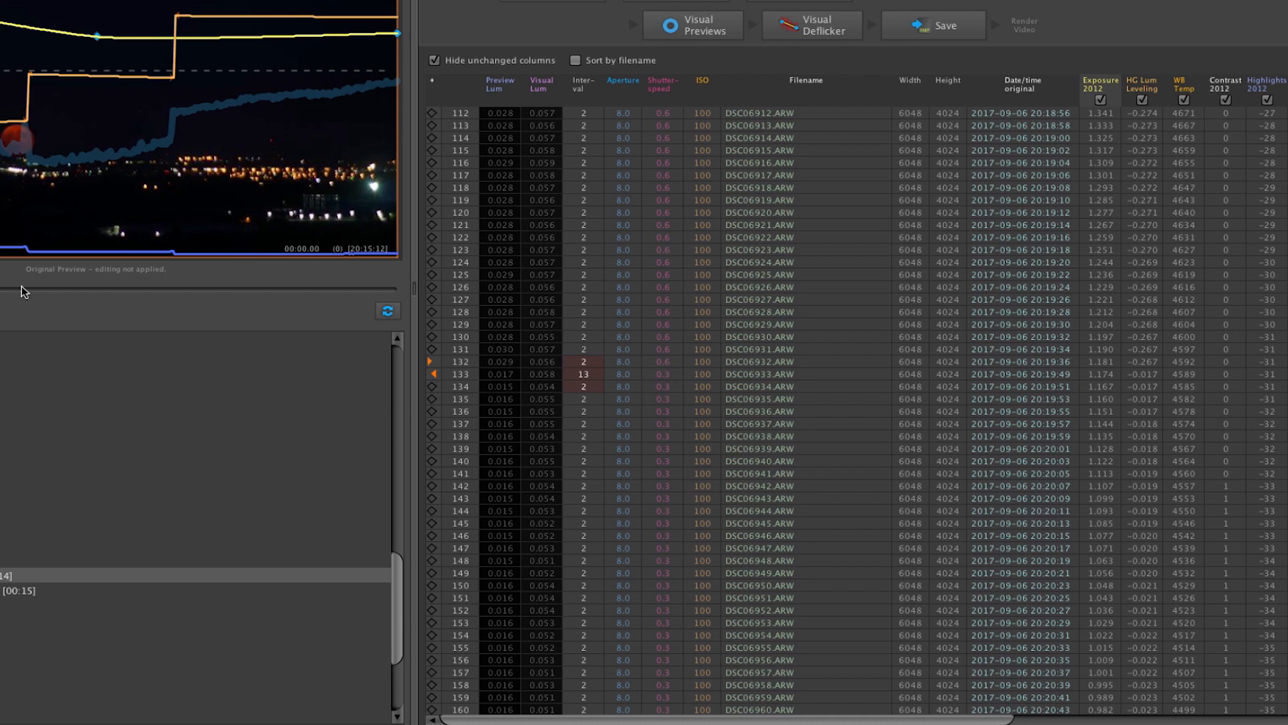
key(space)
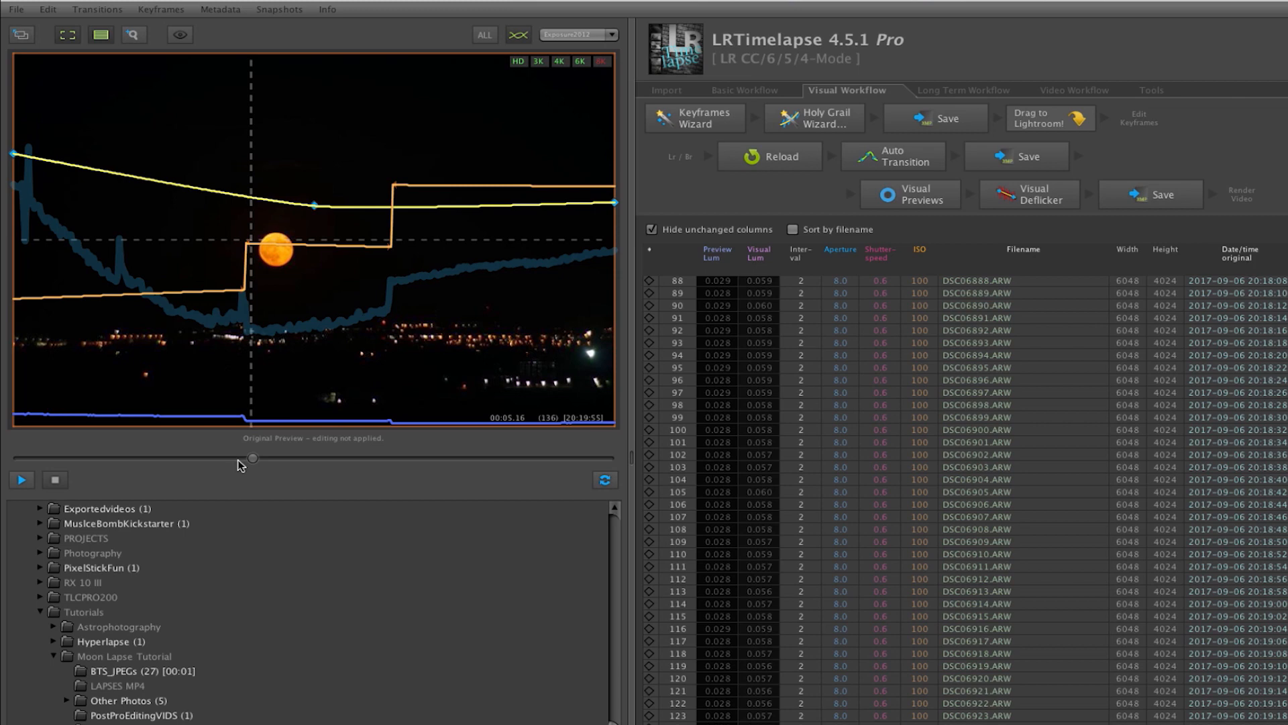
click(236, 461)
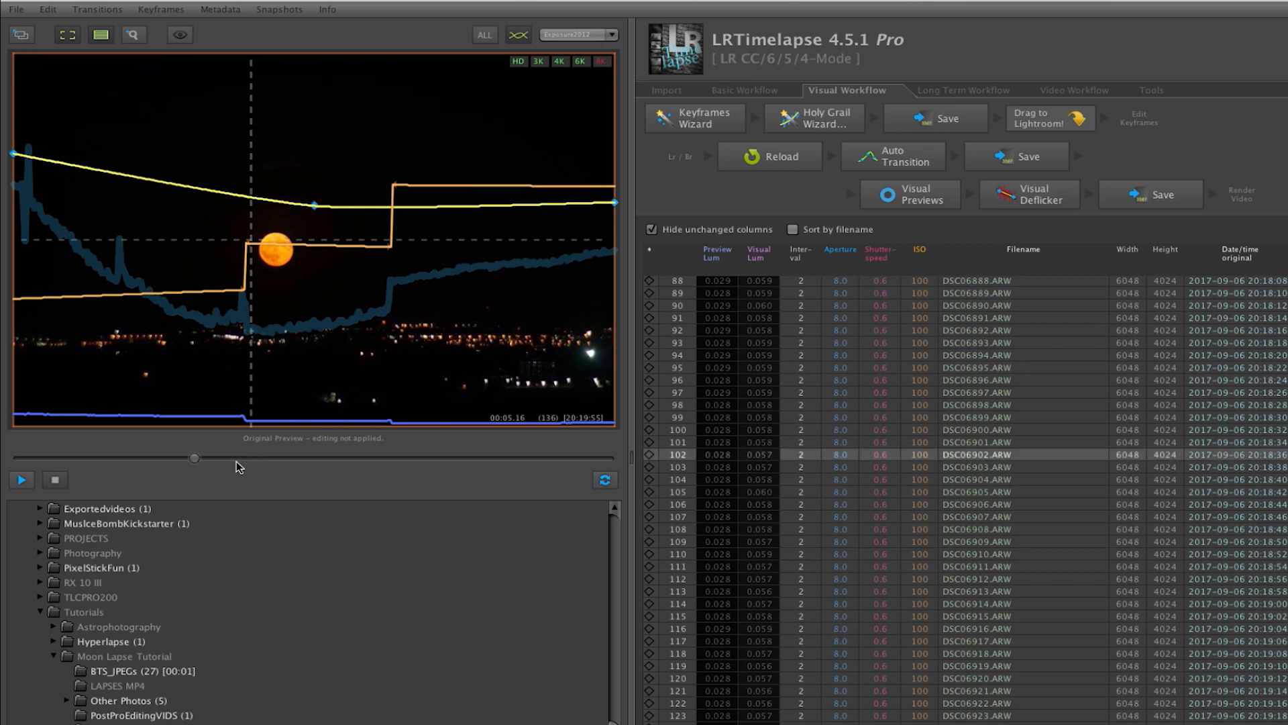
click(239, 459)
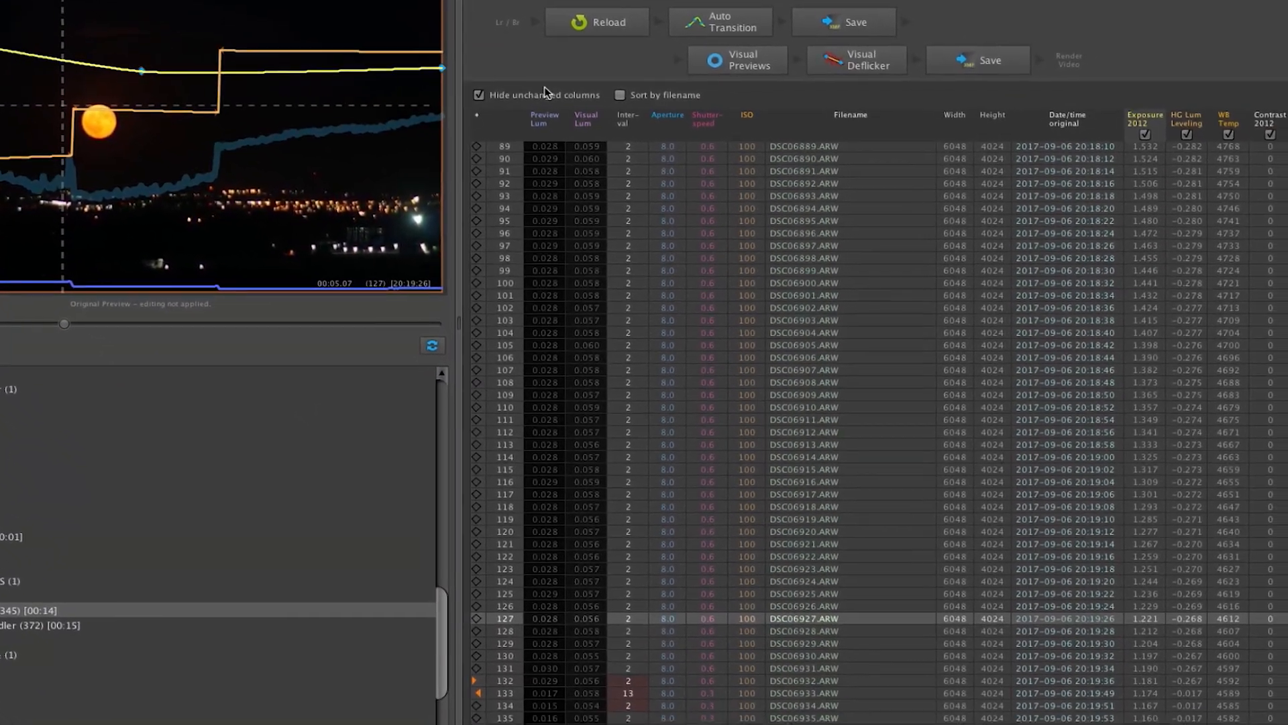
Compare the interval, shutter speed and exposure values of the ClearHorizon frames around DSC06933.ARW.
scroll(541, 462, up, 3)
scroll(497, 425, down, 4)
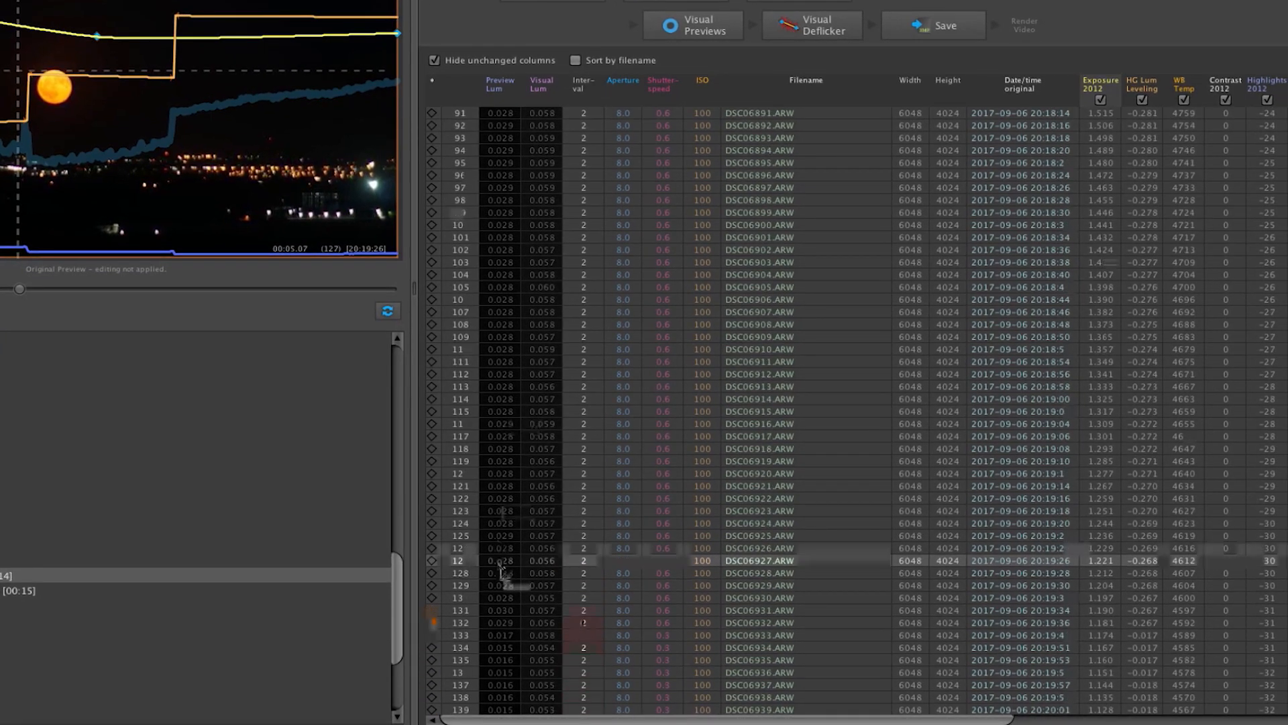
scroll(502, 572, down, 2)
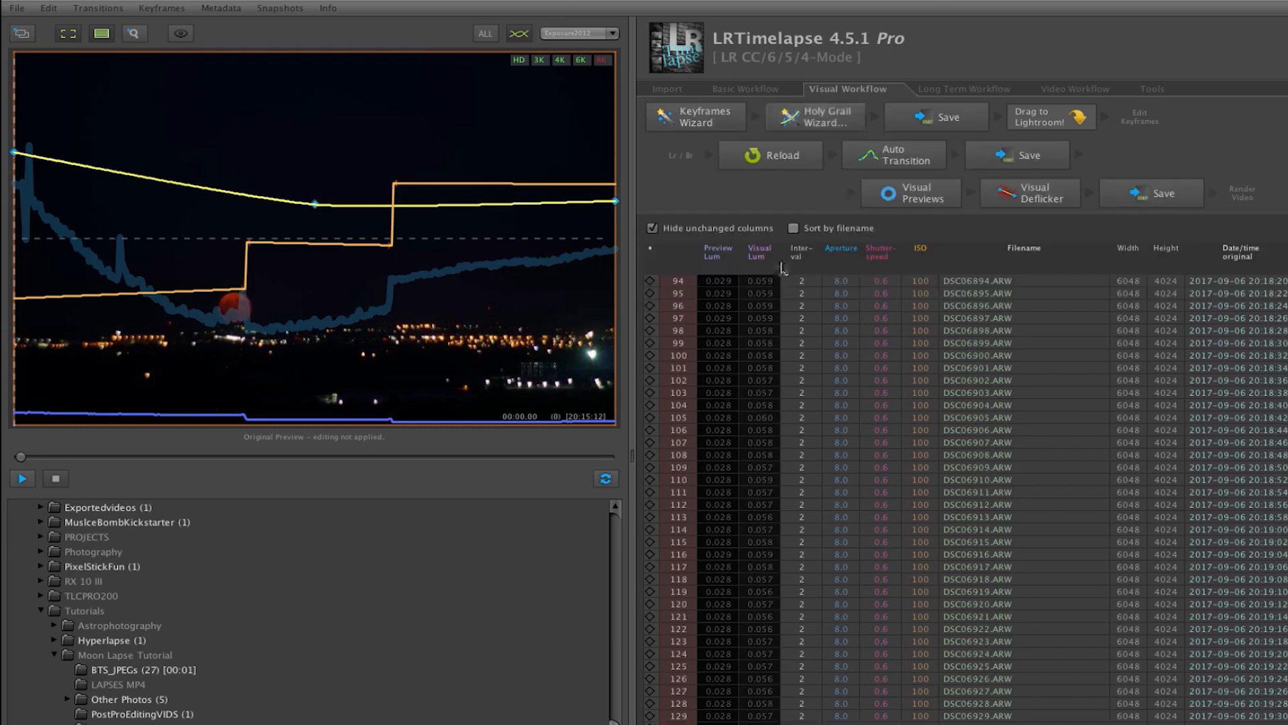
Show the visual previews for ClearHorizon, answer the unsaved changes prompt, and scrub from the first frame to the first exposure change.
click(887, 196)
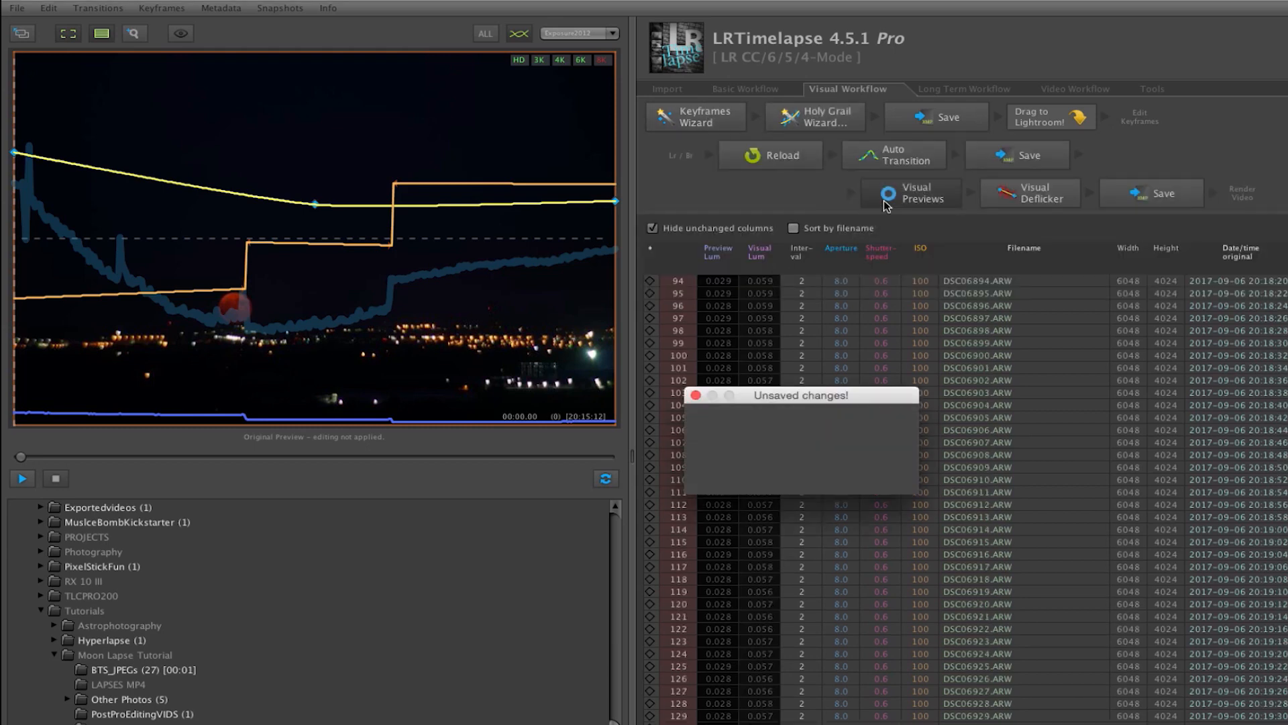
click(844, 473)
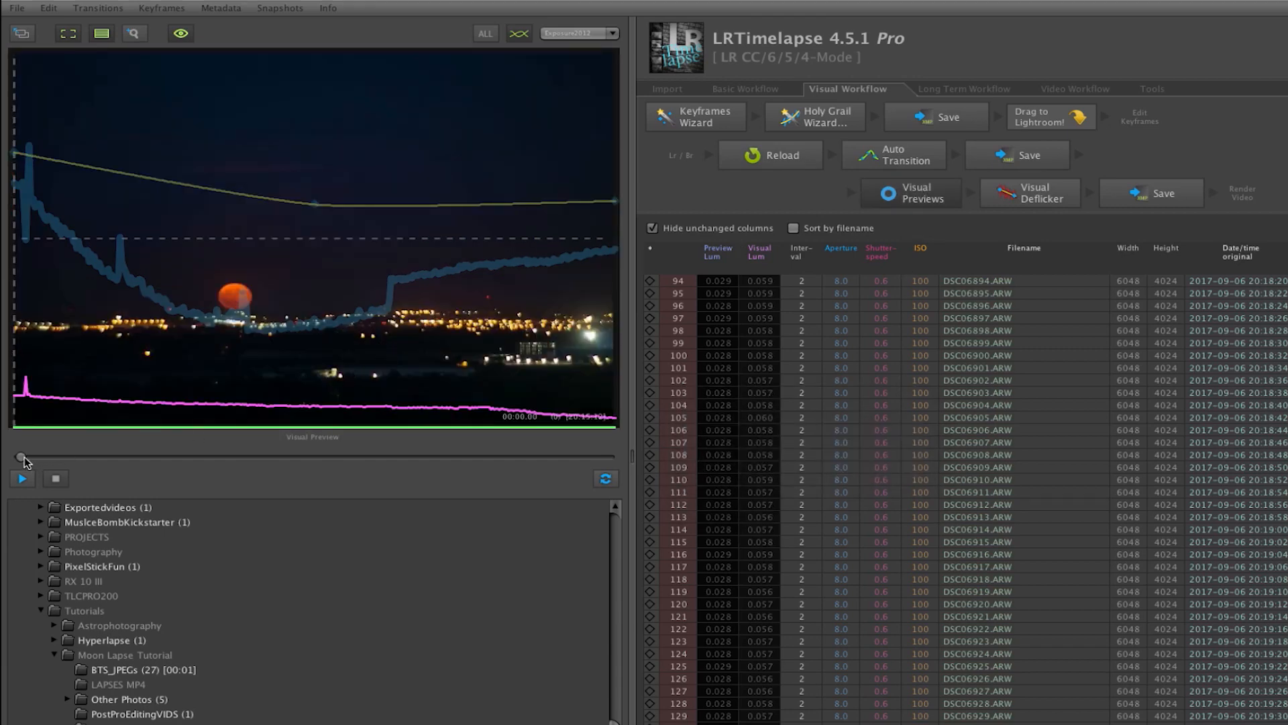
click(73, 457)
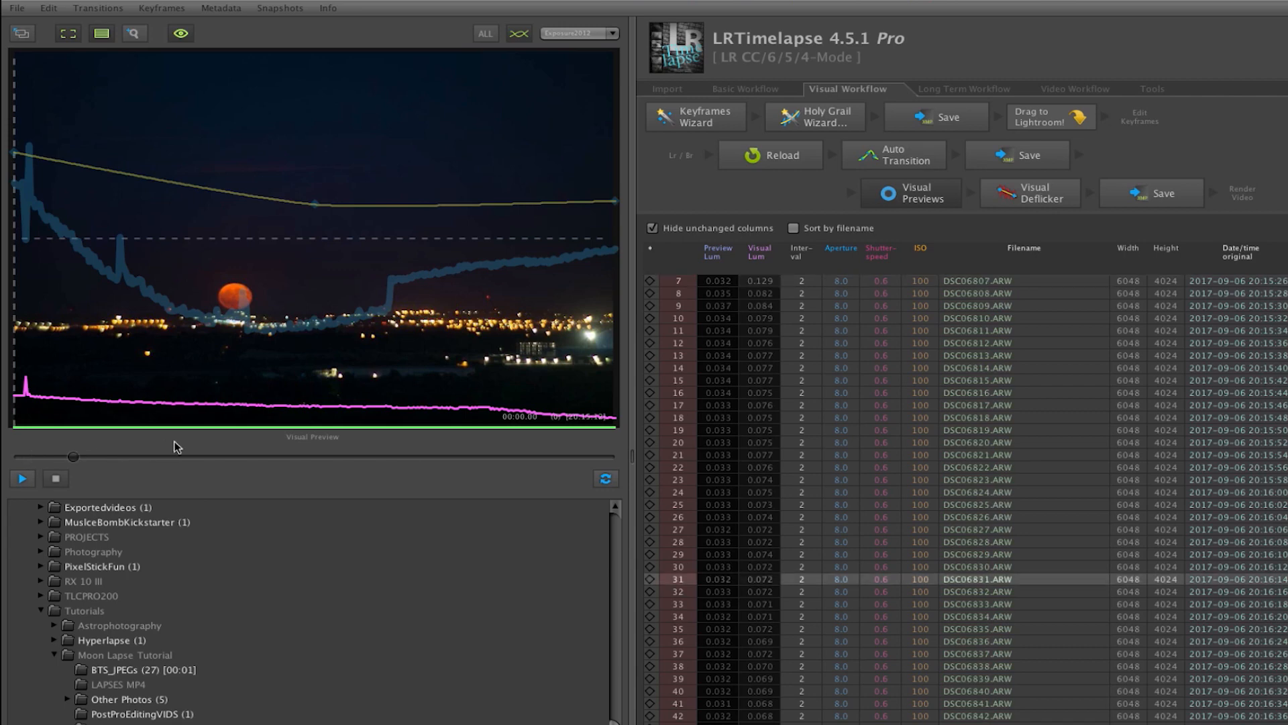
click(224, 436)
drag(231, 433, 252, 432)
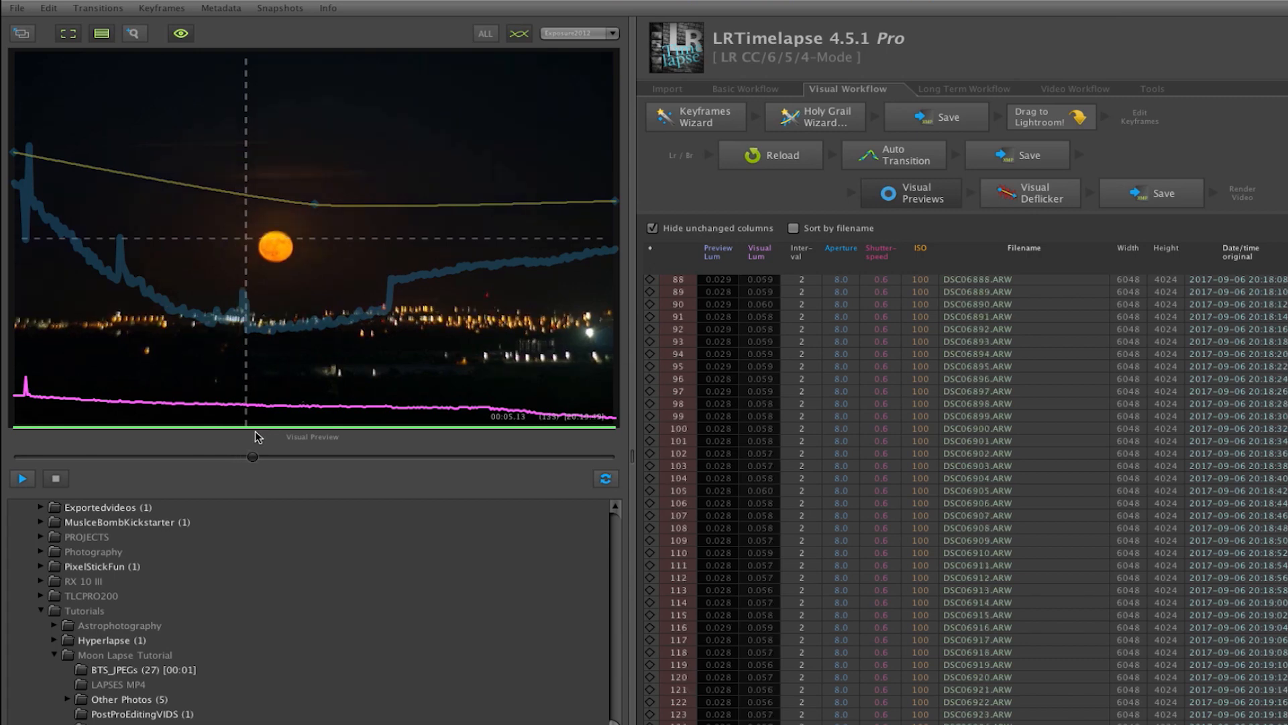
Scrub the ClearHorizon visual preview back and forth across the second exposure change and on toward the end.
click(329, 444)
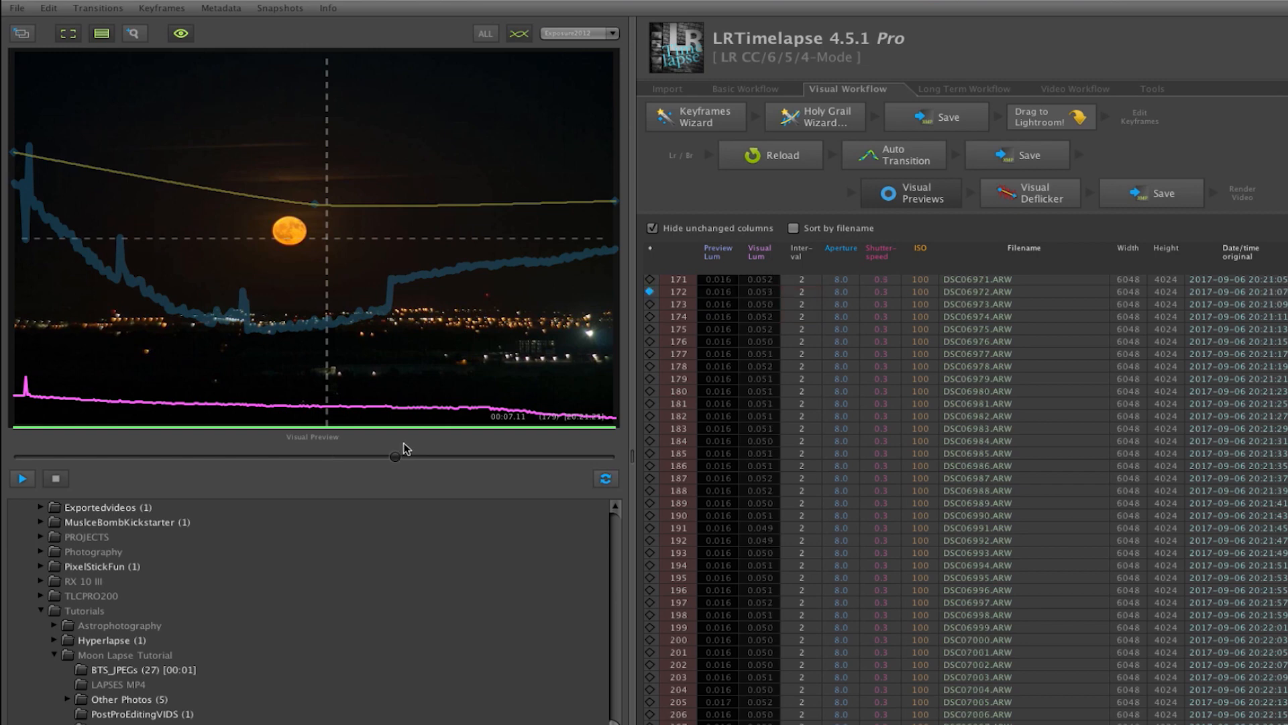
click(400, 447)
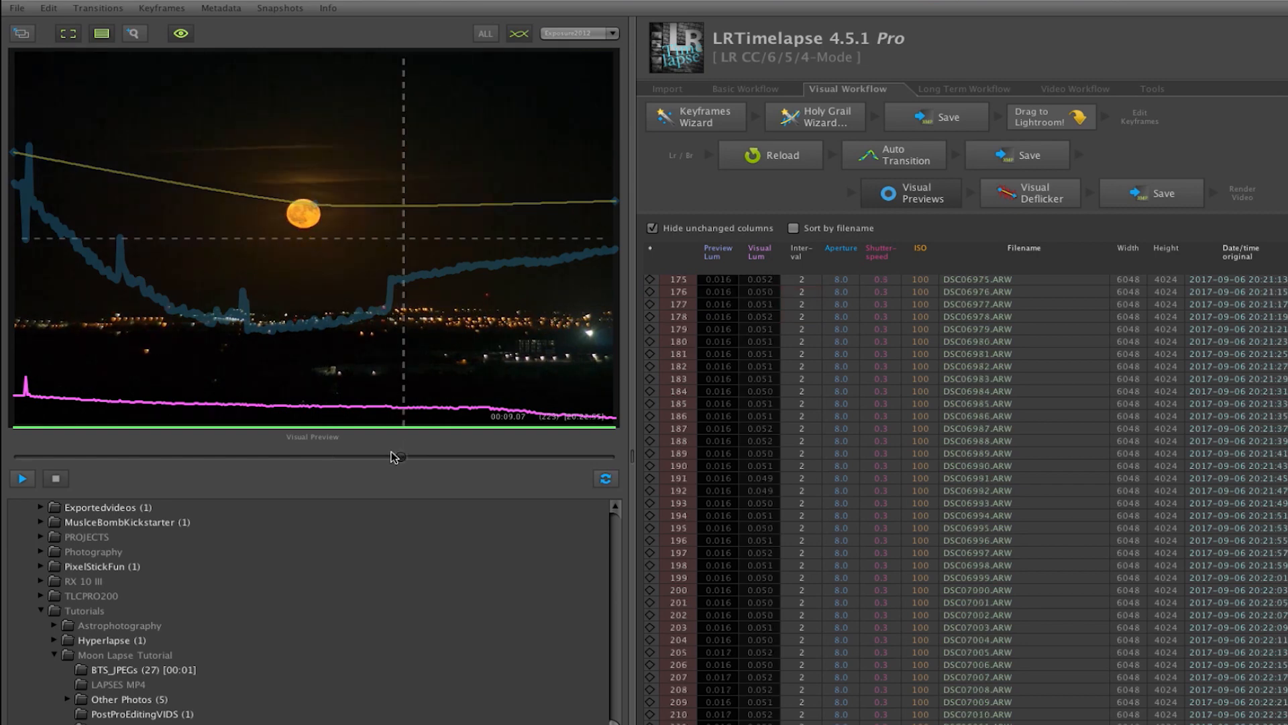
drag(387, 459, 377, 461)
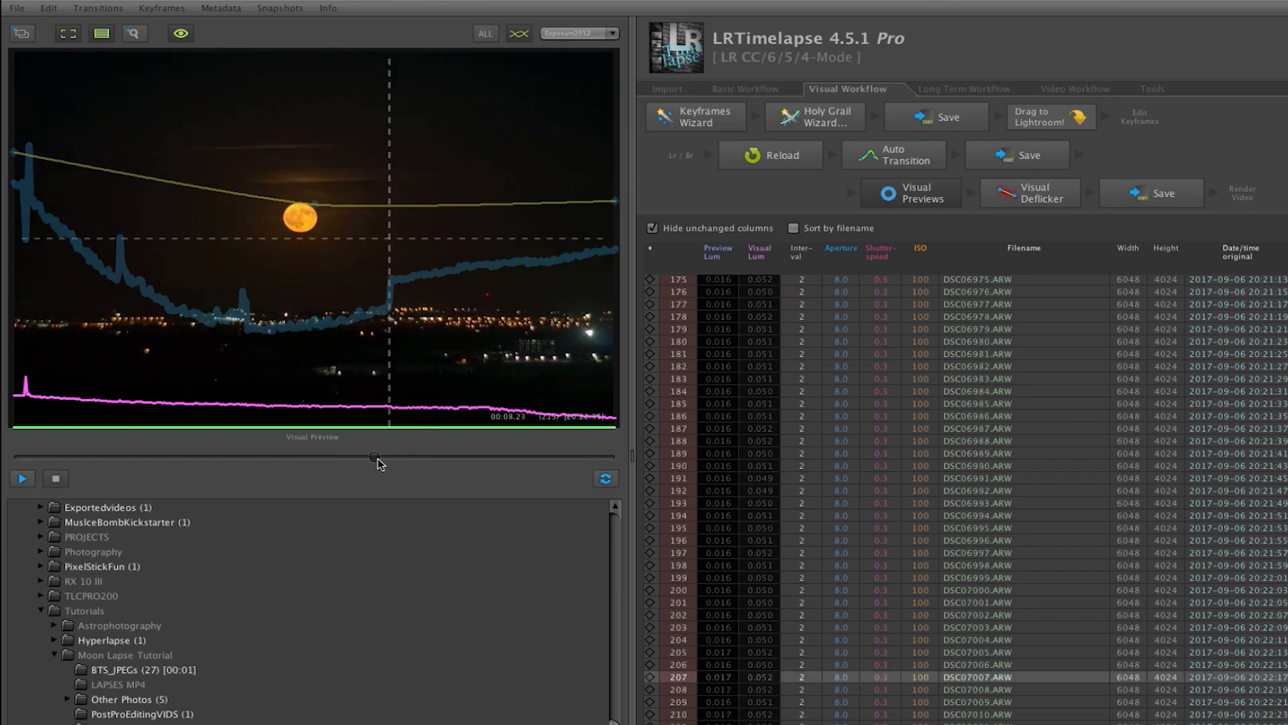
drag(420, 454, 585, 429)
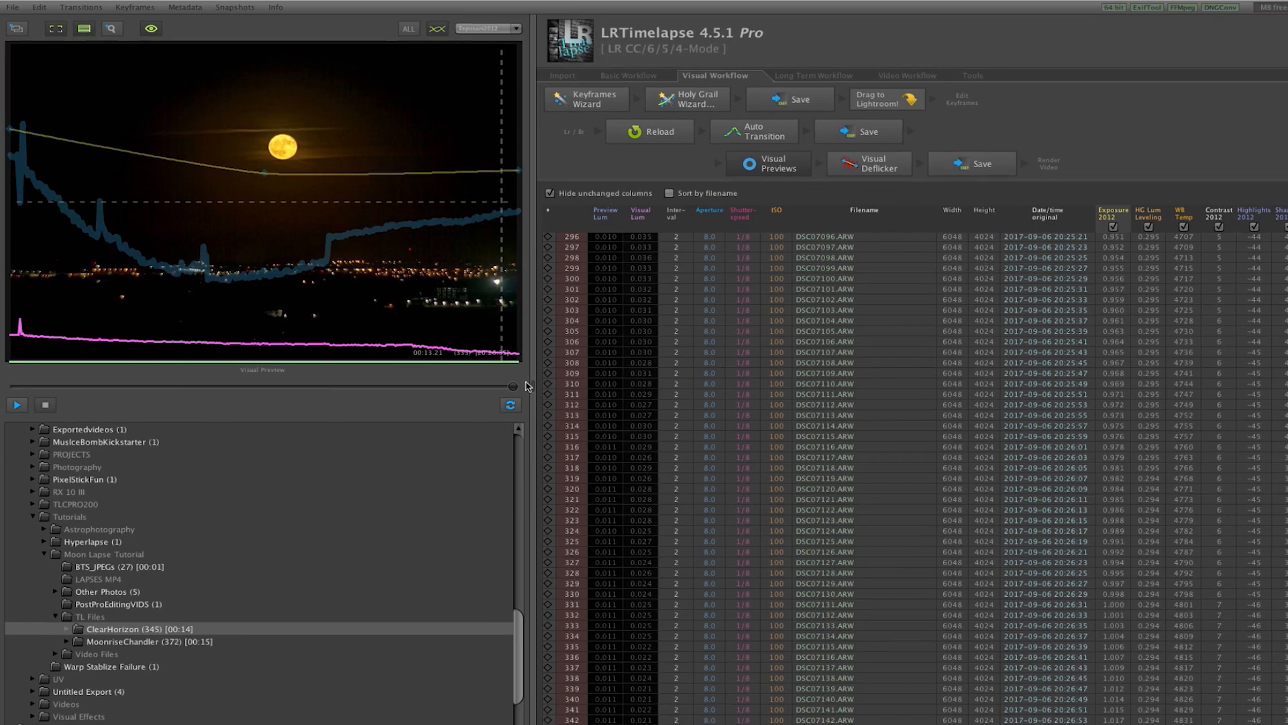